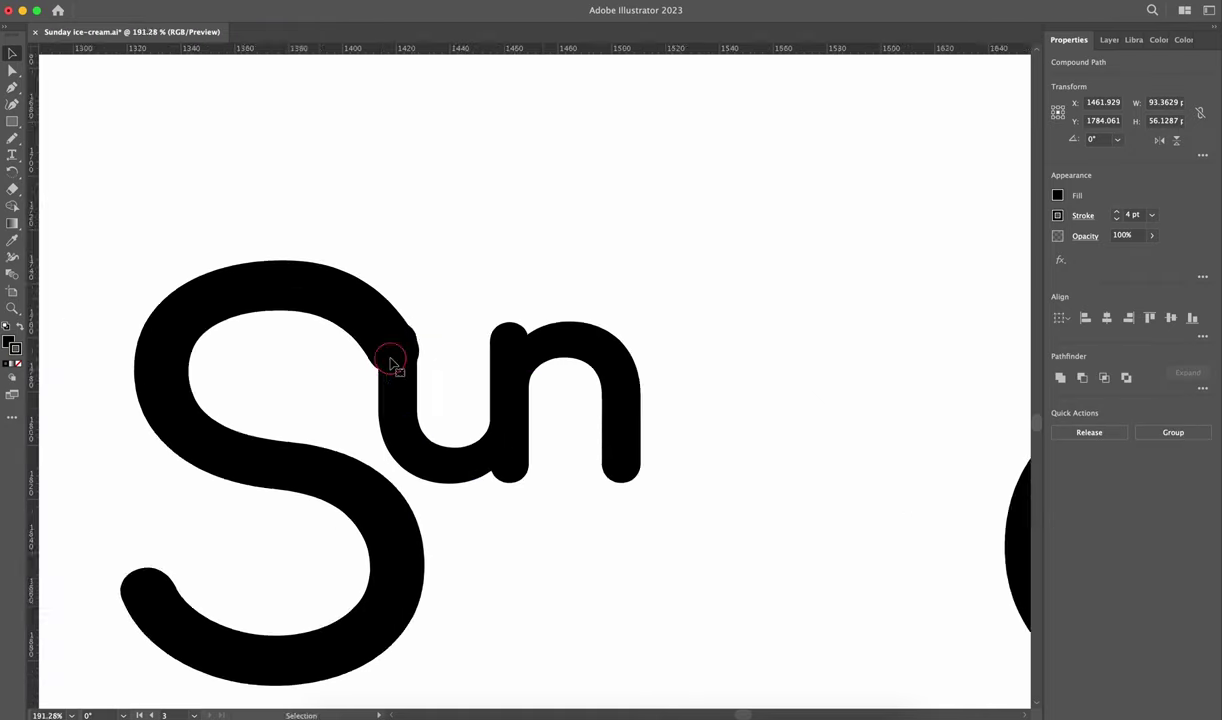
Step: Nudge the "un" lettering against the S's upper end and set its stroke to 6 pt
{"action": "scroll", "coordinate": [390, 364], "scroll_direction": "up", "scroll_amount": 4}
{"action": "left_click_drag", "start_coordinate": [415, 416], "coordinate": [410, 416]}
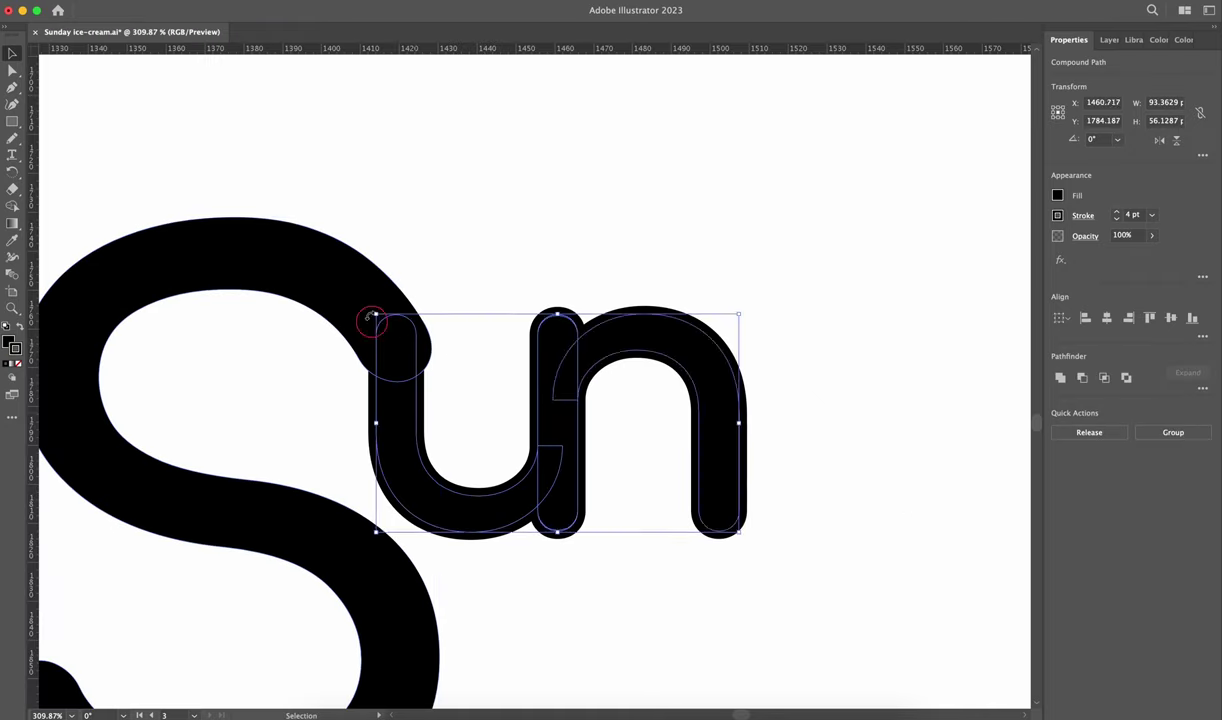
{"action": "left_click", "coordinate": [363, 314]}
{"action": "left_click", "coordinate": [543, 502]}
{"action": "left_click", "coordinate": [1117, 214]}
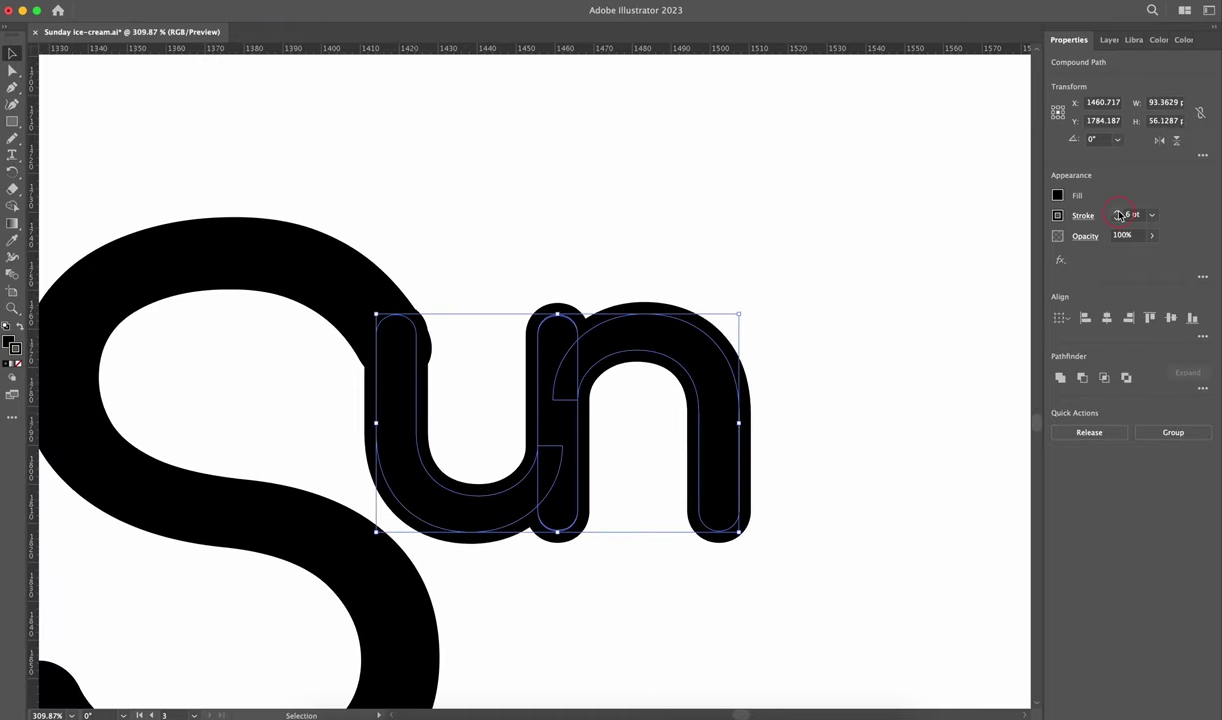
Step: Reposition the thickened "un" so the u's left stem continues from the S's upper end
{"action": "left_click_drag", "start_coordinate": [560, 484], "coordinate": [563, 503]}
{"action": "scroll", "coordinate": [563, 503], "scroll_direction": "down", "scroll_amount": 5}
{"action": "left_click", "coordinate": [591, 593]}
{"action": "scroll", "coordinate": [591, 593], "scroll_direction": "up", "scroll_amount": 5}
{"action": "scroll", "coordinate": [328, 223], "scroll_direction": "down", "scroll_amount": 3}
{"action": "left_click", "coordinate": [424, 281]}
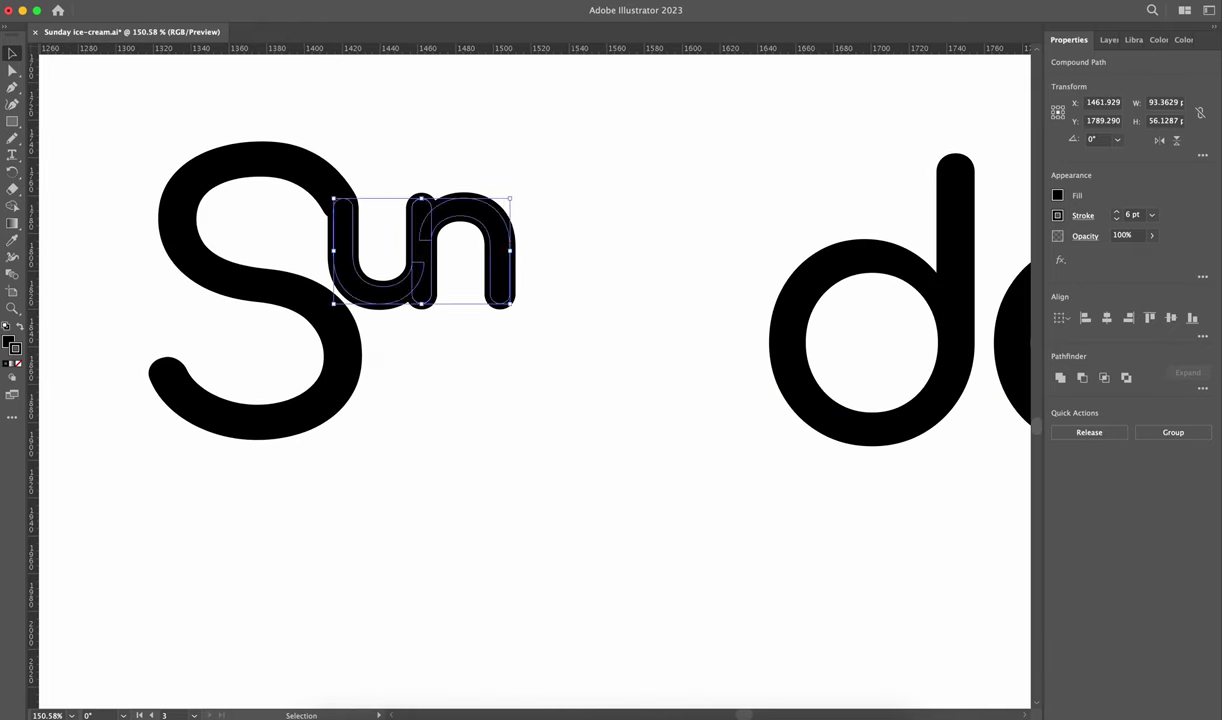
Step: Duplicate the "un" lettering into the empty area above the d as a spare copy
{"action": "left_click_drag", "start_coordinate": [424, 281], "coordinate": [762, 179]}
{"action": "left_click", "coordinate": [482, 226]}
{"action": "key", "text": "super+z"}
Step: Expand the fill and stroke of the "un" beside the S and unite the resulting shapes
{"action": "left_click", "coordinate": [484, 201]}
{"action": "left_click", "coordinate": [165, 0]}
{"action": "left_click", "coordinate": [170, 188]}
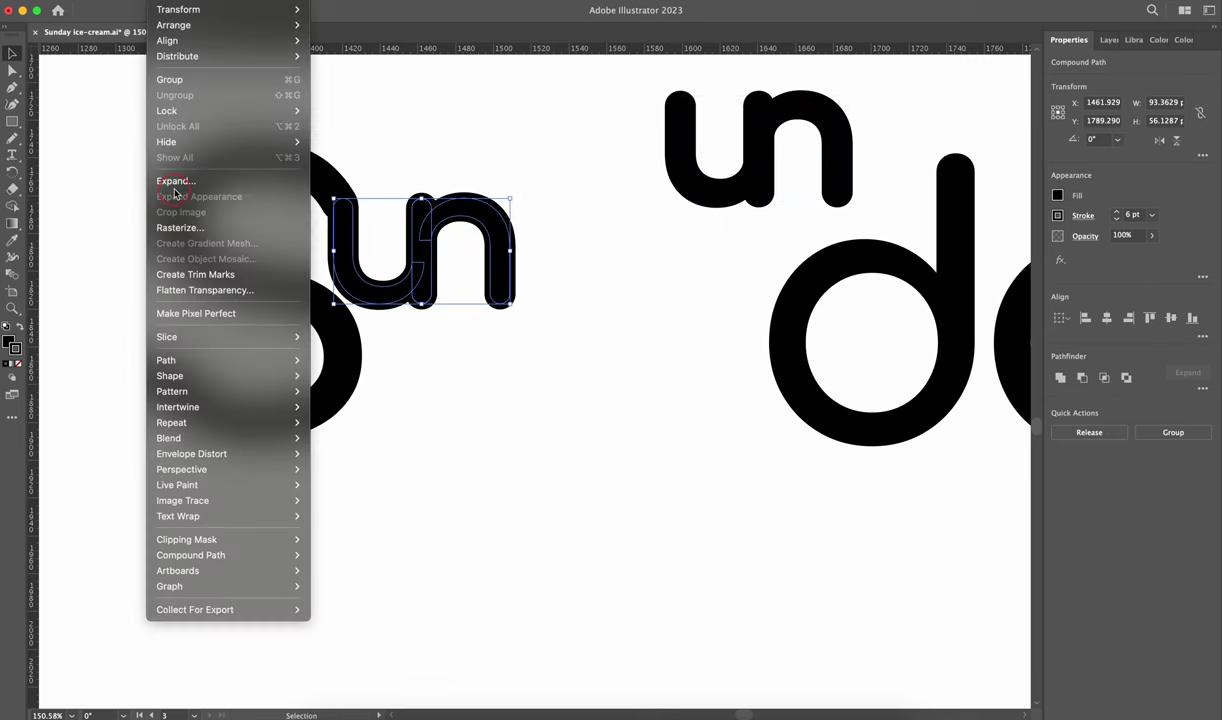
{"action": "left_click", "coordinate": [174, 186]}
{"action": "left_click", "coordinate": [655, 449]}
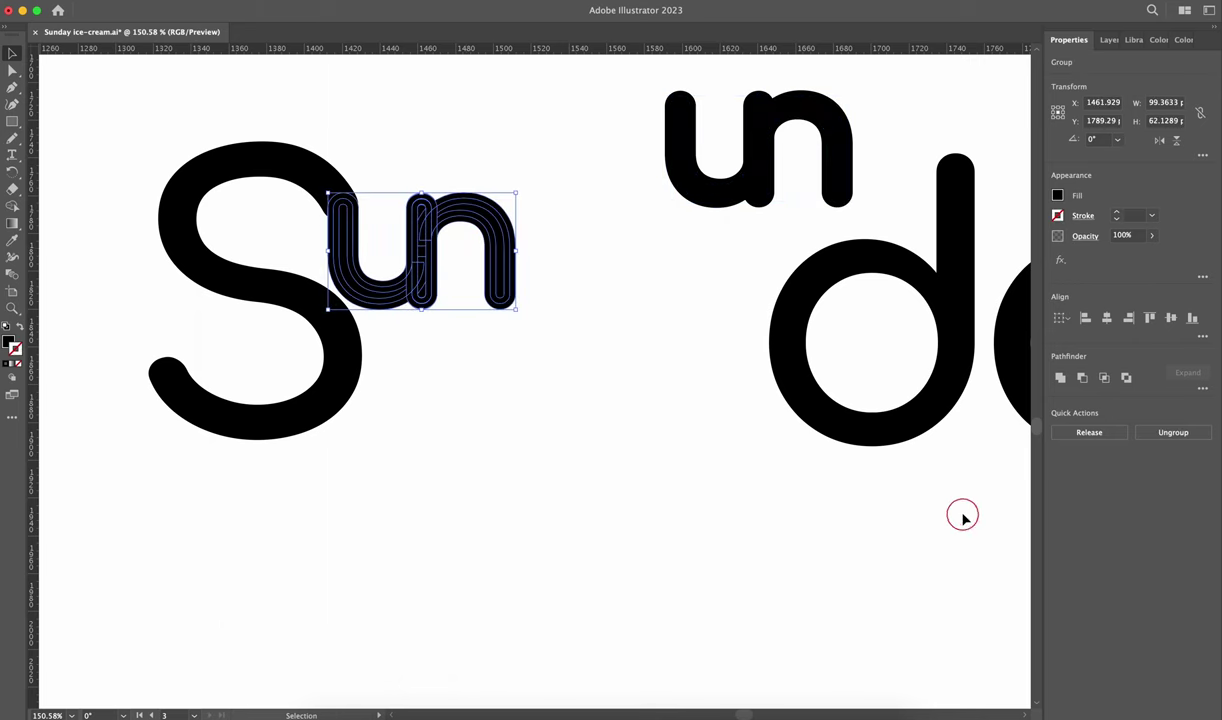
{"action": "left_click", "coordinate": [1058, 380]}
{"action": "left_click", "coordinate": [462, 361]}
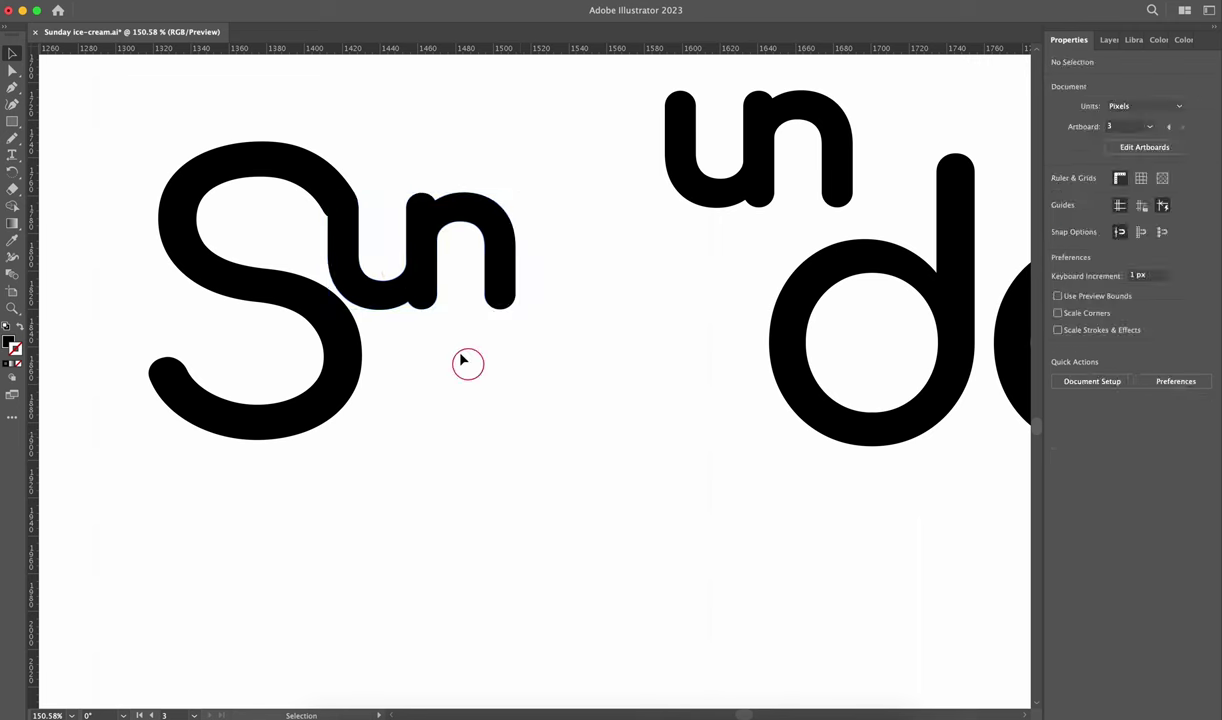
Step: Unite the S and the expanded "un" into a single shape
{"action": "scroll", "coordinate": [397, 275], "scroll_direction": "up", "scroll_amount": 3}
{"action": "left_click_drag", "start_coordinate": [480, 265], "coordinate": [370, 364]}
{"action": "left_click", "coordinate": [1063, 379]}
Step: Try deleting the anchor point where the S meets the u, and undo the deletion
{"action": "scroll", "coordinate": [382, 382], "scroll_direction": "up", "scroll_amount": 5}
{"action": "key", "text": "a"}
{"action": "left_click", "coordinate": [410, 351]}
{"action": "key", "text": "Delete"}
{"action": "key", "text": "super+z"}
{"action": "left_click", "coordinate": [597, 619]}
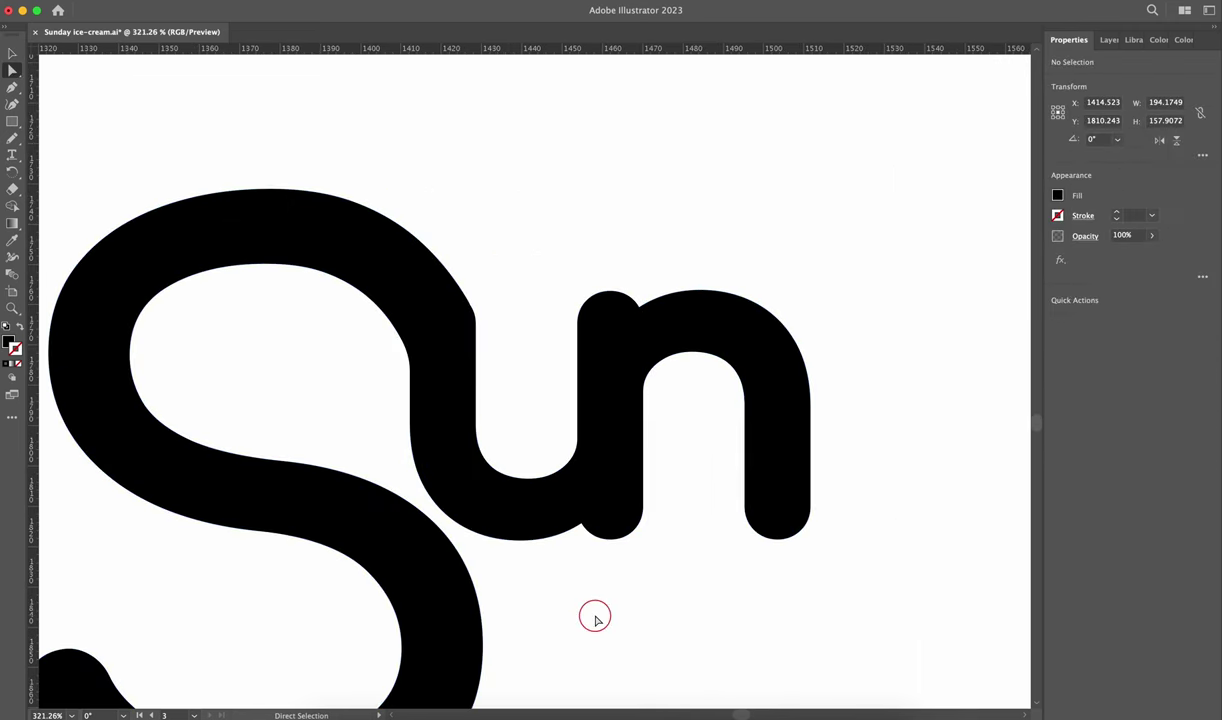
Step: Smooth the joint between the S and the u by rounding its corners, using a radius of about 13 px
{"action": "scroll", "coordinate": [548, 491], "scroll_direction": "up", "scroll_amount": 5}
{"action": "left_click", "coordinate": [522, 490]}
{"action": "scroll", "coordinate": [521, 490], "scroll_direction": "down", "scroll_amount": 2}
{"action": "left_click", "coordinate": [520, 487]}
{"action": "scroll", "coordinate": [520, 487], "scroll_direction": "up", "scroll_amount": 3}
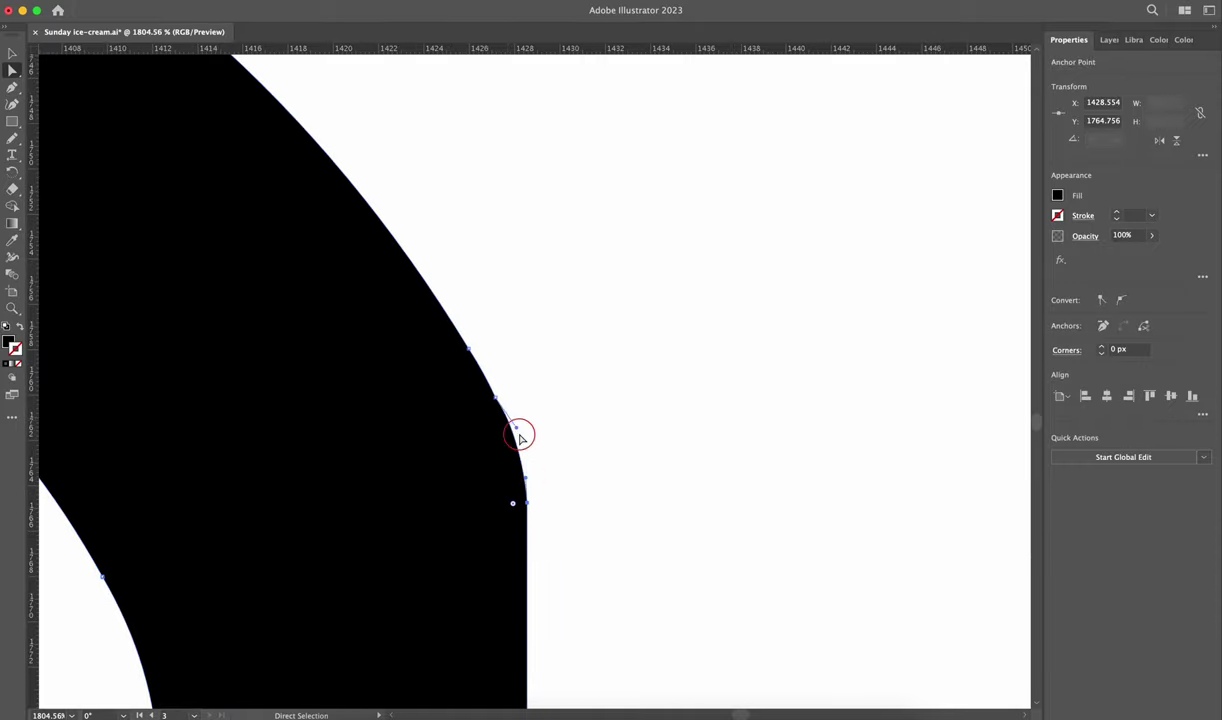
{"action": "scroll", "coordinate": [507, 423], "scroll_direction": "up", "scroll_amount": 1}
{"action": "scroll", "coordinate": [425, 437], "scroll_direction": "down", "scroll_amount": 15}
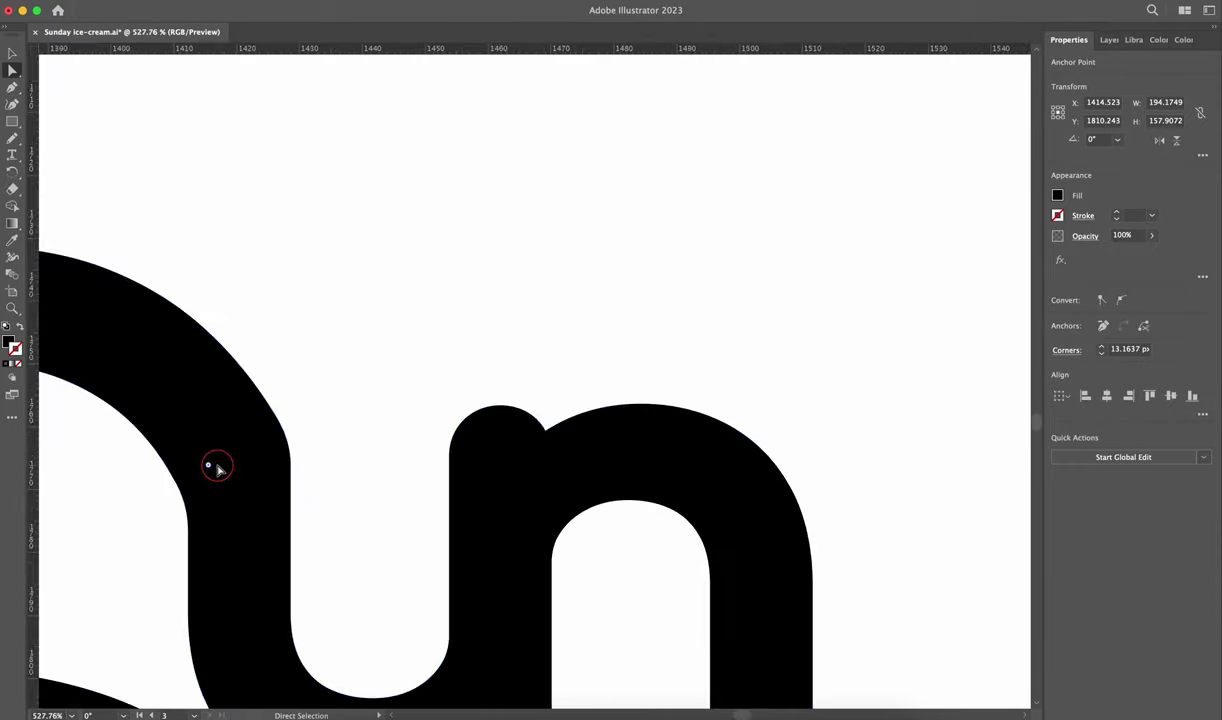
{"action": "left_click", "coordinate": [848, 334]}
Step: Move the whole spare "un" lettering to the empty area above "Sun", without distorting its anchor points
{"action": "left_click_drag", "start_coordinate": [791, 283], "coordinate": [597, 119]}
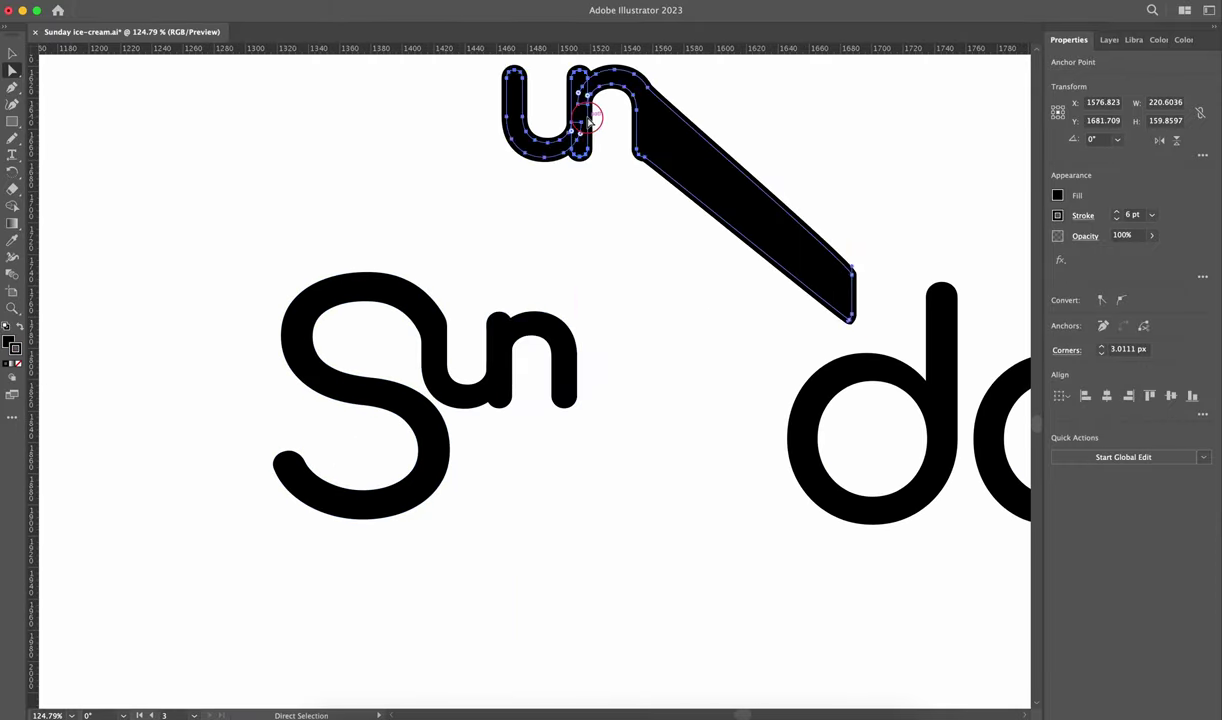
{"action": "key", "text": "super+z"}
{"action": "key", "text": "v"}
{"action": "left_click_drag", "start_coordinate": [851, 299], "coordinate": [635, 134]}
Step: Select the letters d, a and y together and move them directly beneath "un", next to the S
{"action": "left_click", "coordinate": [943, 469]}
{"action": "scroll", "coordinate": [946, 469], "scroll_direction": "down", "scroll_amount": 5}
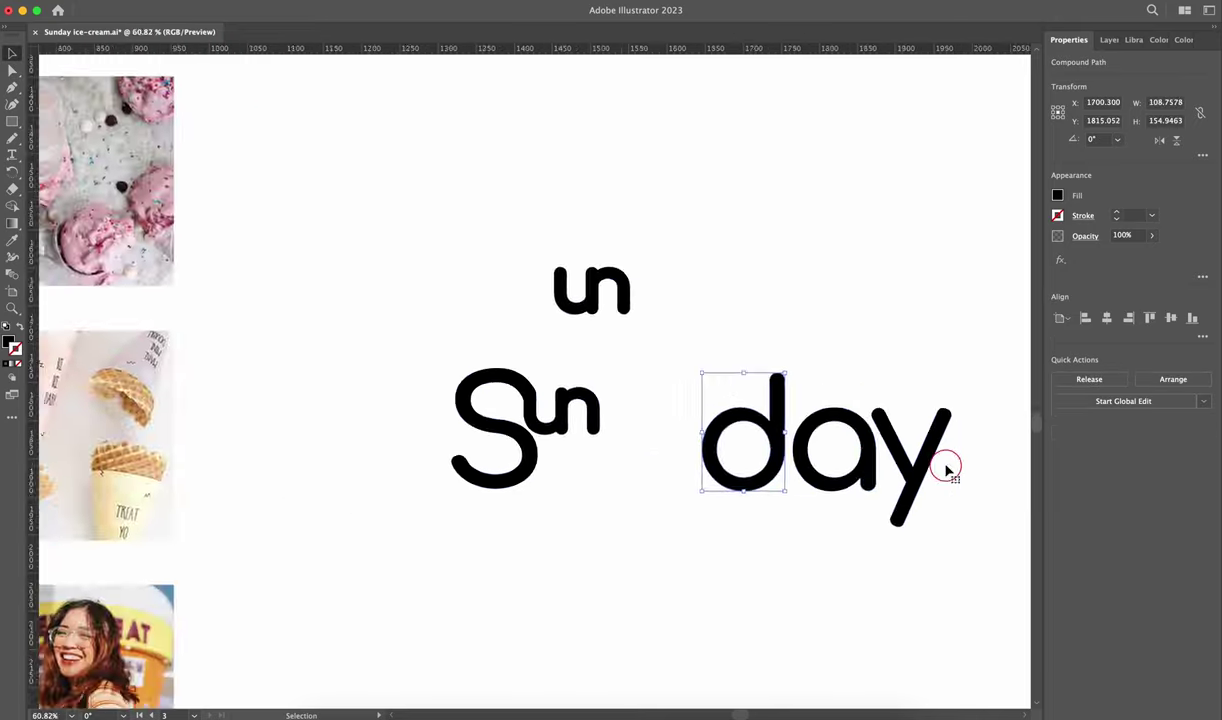
{"action": "left_click", "coordinate": [868, 464], "text": "shift"}
{"action": "left_click", "coordinate": [904, 448], "text": "shift"}
{"action": "scroll", "coordinate": [952, 456], "scroll_direction": "up", "scroll_amount": 5}
{"action": "left_click_drag", "start_coordinate": [900, 473], "coordinate": [515, 555]}
{"action": "scroll", "coordinate": [515, 556], "scroll_direction": "left", "scroll_amount": 3}
{"action": "scroll", "coordinate": [515, 557], "scroll_direction": "down", "scroll_amount": 2}
{"action": "scroll", "coordinate": [515, 557], "scroll_direction": "up", "scroll_amount": 1}
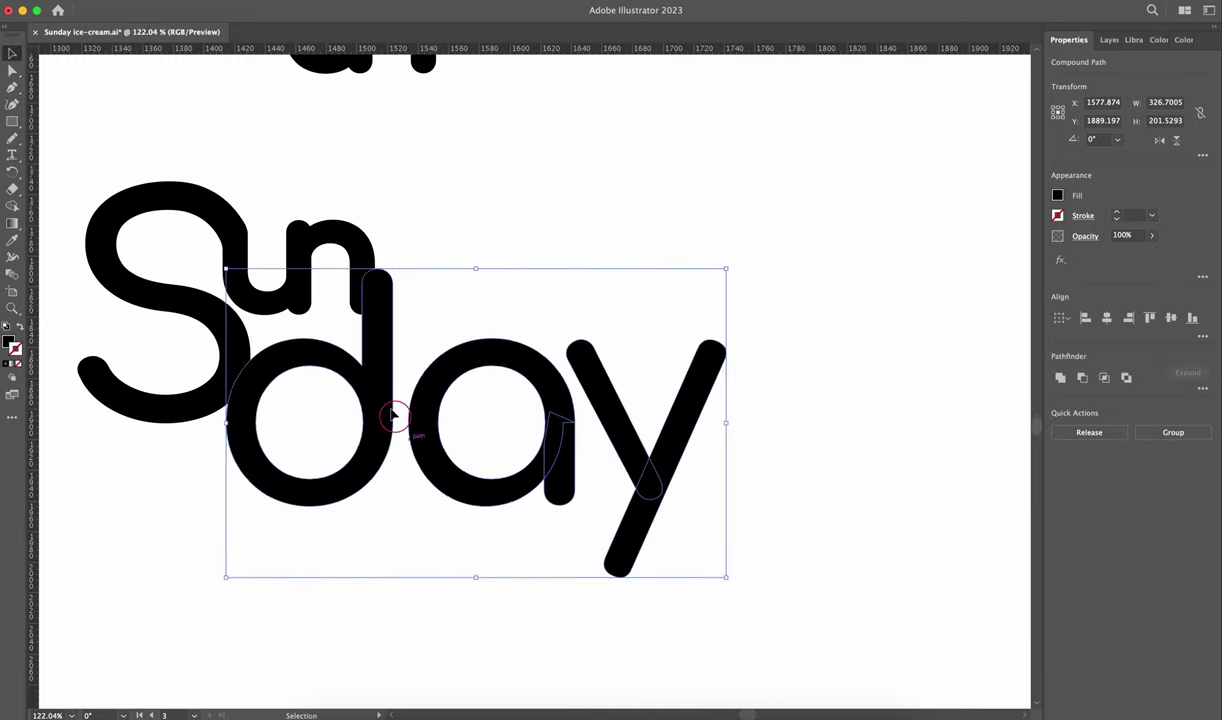
Step: Scale down "day" and place it beside the S so the d's stem lines up with the n
{"action": "left_click_drag", "start_coordinate": [393, 417], "coordinate": [397, 450]}
{"action": "left_click_drag", "start_coordinate": [731, 456], "coordinate": [604, 455]}
{"action": "left_click_drag", "start_coordinate": [332, 505], "coordinate": [664, 457]}
{"action": "left_click_drag", "start_coordinate": [575, 452], "coordinate": [506, 381]}
Step: Copy the spare "un" lettering's appearance onto "day" and shift the thickened letters into place
{"action": "left_click", "coordinate": [12, 240]}
{"action": "left_click", "coordinate": [345, 64]}
{"action": "left_click", "coordinate": [12, 54]}
{"action": "left_click_drag", "start_coordinate": [292, 527], "coordinate": [514, 374]}
{"action": "left_click_drag", "start_coordinate": [460, 402], "coordinate": [457, 390]}
Step: Fine-tune the lettering's position so the d's stem flows straight out of the n's right leg
{"action": "scroll", "coordinate": [458, 390], "scroll_direction": "up", "scroll_amount": 5}
{"action": "scroll", "coordinate": [457, 390], "scroll_direction": "left", "scroll_amount": 5}
{"action": "scroll", "coordinate": [457, 390], "scroll_direction": "up", "scroll_amount": 2}
{"action": "left_click_drag", "start_coordinate": [323, 278], "coordinate": [333, 276]}
{"action": "scroll", "coordinate": [334, 290], "scroll_direction": "down", "scroll_amount": 5}
{"action": "left_click", "coordinate": [338, 472]}
Step: Move the spare "un" lettering off the artboard, to the right of the Sunday lockup
{"action": "scroll", "coordinate": [338, 472], "scroll_direction": "down", "scroll_amount": 4}
{"action": "scroll", "coordinate": [338, 472], "scroll_direction": "up", "scroll_amount": 2}
{"action": "scroll", "coordinate": [338, 472], "scroll_direction": "up", "scroll_amount": 1}
{"action": "left_click", "coordinate": [431, 224]}
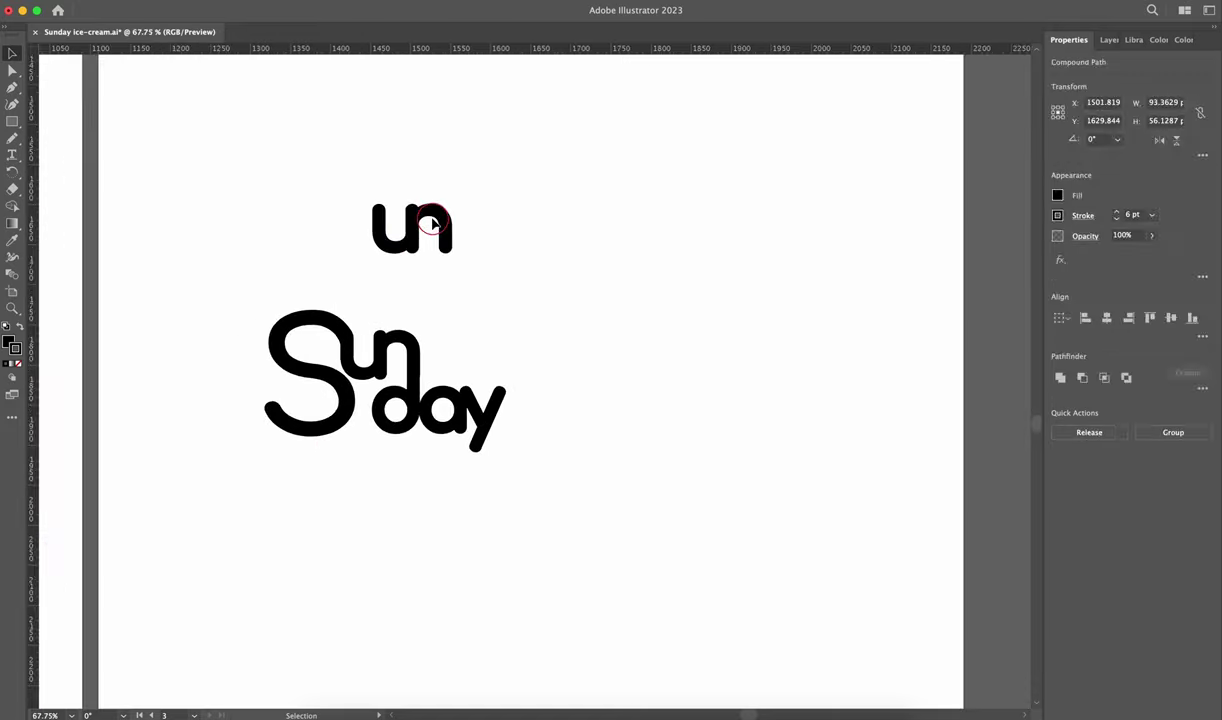
{"action": "double_click", "coordinate": [431, 224]}
{"action": "scroll", "coordinate": [430, 224], "scroll_direction": "down", "scroll_amount": 4}
{"action": "double_click", "coordinate": [412, 202]}
{"action": "left_click_drag", "start_coordinate": [417, 221], "coordinate": [893, 243]}
Step: Move the joined Sunday lockup to the artboard's upper left and duplicate "Sun" with "day" below it
{"action": "scroll", "coordinate": [893, 243], "scroll_direction": "up", "scroll_amount": 5}
{"action": "scroll", "coordinate": [893, 247], "scroll_direction": "down", "scroll_amount": 3}
{"action": "left_click_drag", "start_coordinate": [262, 447], "coordinate": [503, 277]}
{"action": "left_click_drag", "start_coordinate": [473, 363], "coordinate": [409, 306]}
Step: Enable scaling of corners, strokes and effects, and shrink "day" in the second lockup to about 78 px wide beneath "un"
{"action": "scroll", "coordinate": [392, 400], "scroll_direction": "up", "scroll_amount": 5}
{"action": "left_click", "coordinate": [382, 434]}
{"action": "left_click", "coordinate": [424, 402]}
{"action": "left_click", "coordinate": [500, 405], "text": "shift"}
{"action": "left_click", "coordinate": [564, 391], "text": "shift"}
{"action": "left_click_drag", "start_coordinate": [603, 321], "coordinate": [458, 382]}
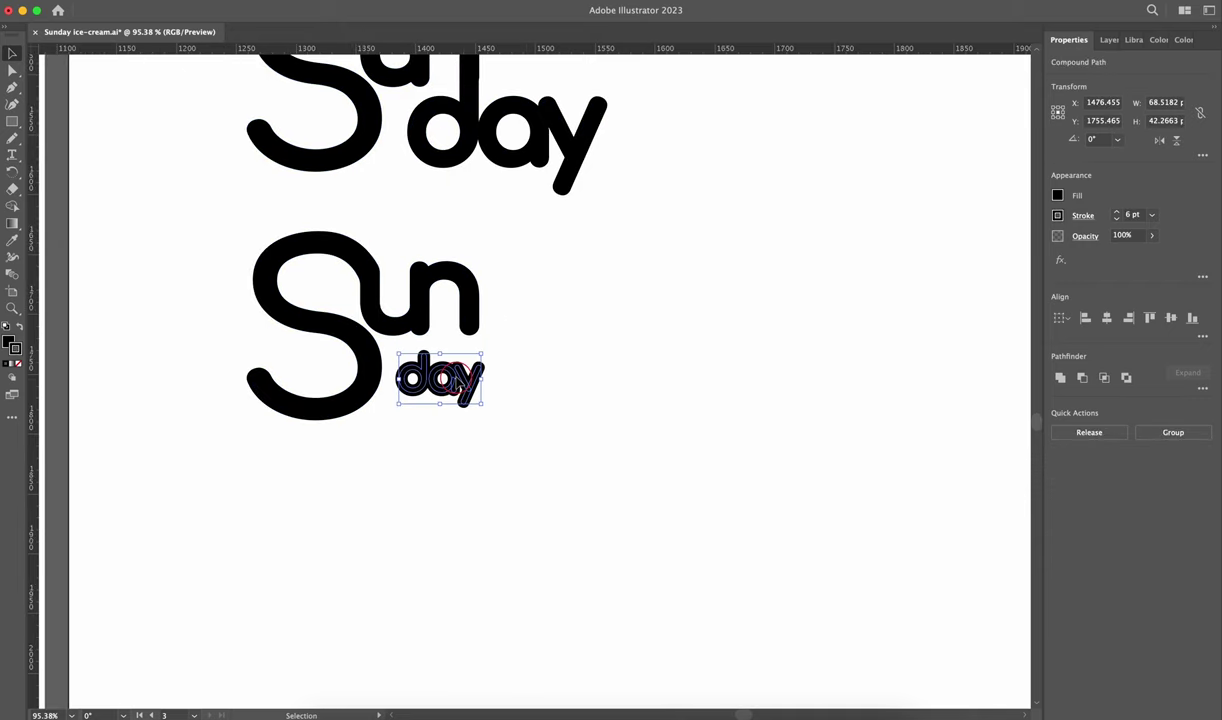
{"action": "key", "text": "ctrl+z"}
{"action": "left_click", "coordinate": [1203, 155]}
{"action": "left_click_drag", "start_coordinate": [604, 381], "coordinate": [474, 379]}
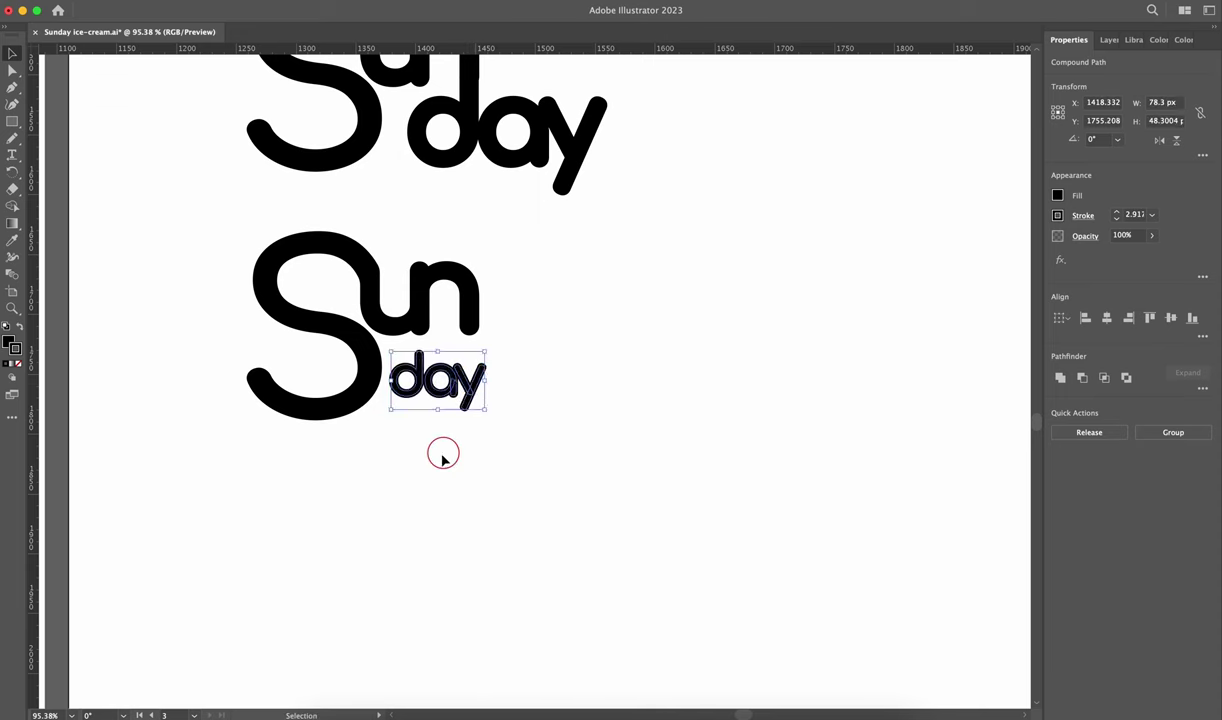
{"action": "left_click", "coordinate": [441, 455]}
Step: Refine the small "day" to about 75 px wide so it fits beneath "un"
{"action": "scroll", "coordinate": [440, 456], "scroll_direction": "up", "scroll_amount": 4}
{"action": "scroll", "coordinate": [408, 249], "scroll_direction": "up", "scroll_amount": 8}
{"action": "left_click", "coordinate": [408, 250]}
{"action": "scroll", "coordinate": [408, 252], "scroll_direction": "down", "scroll_amount": 4}
Step: Duplicate the second lockup, with its small "day", directly below itself
{"action": "left_click", "coordinate": [376, 368]}
{"action": "left_click", "coordinate": [487, 325]}
{"action": "left_click", "coordinate": [477, 210]}
{"action": "left_click_drag", "start_coordinate": [428, 346], "coordinate": [470, 489]}
{"action": "left_click", "coordinate": [482, 351]}
{"action": "scroll", "coordinate": [480, 352], "scroll_direction": "down", "scroll_amount": 3}
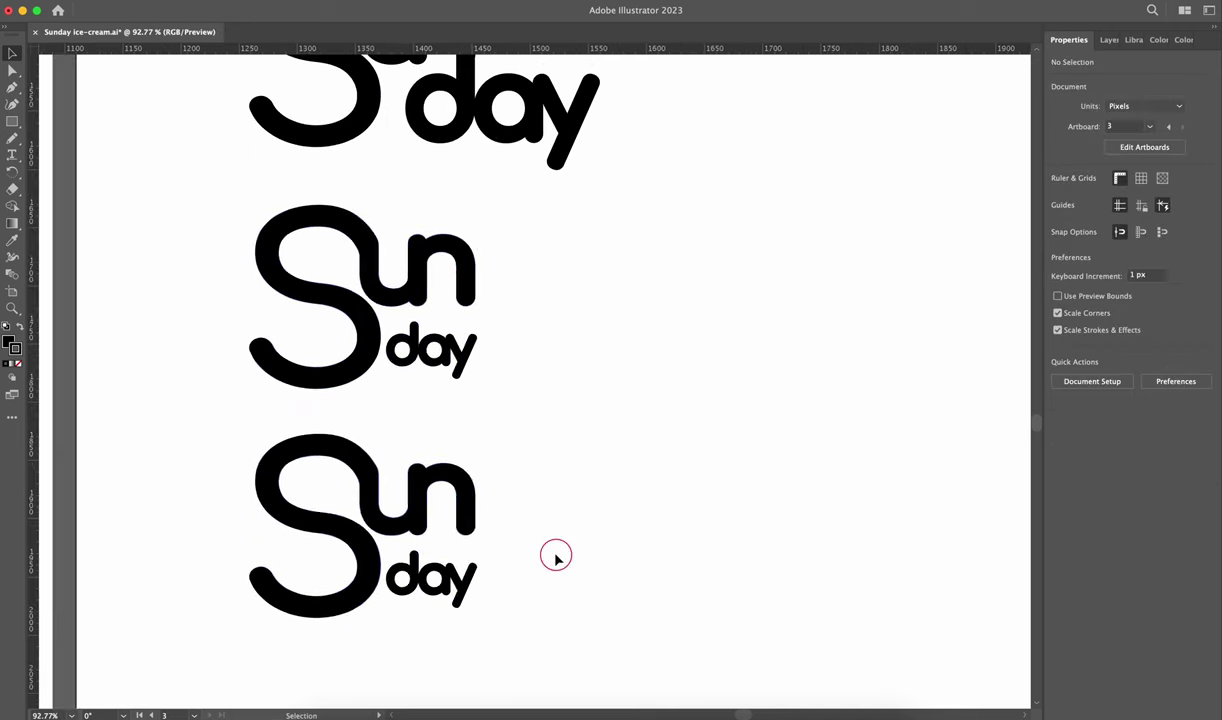
Step: Replace the "day" shapes in the bottom lockup with live text "day", sized and placed beneath "un"
{"action": "scroll", "coordinate": [554, 552], "scroll_direction": "up", "scroll_amount": 3}
{"action": "left_click", "coordinate": [305, 628]}
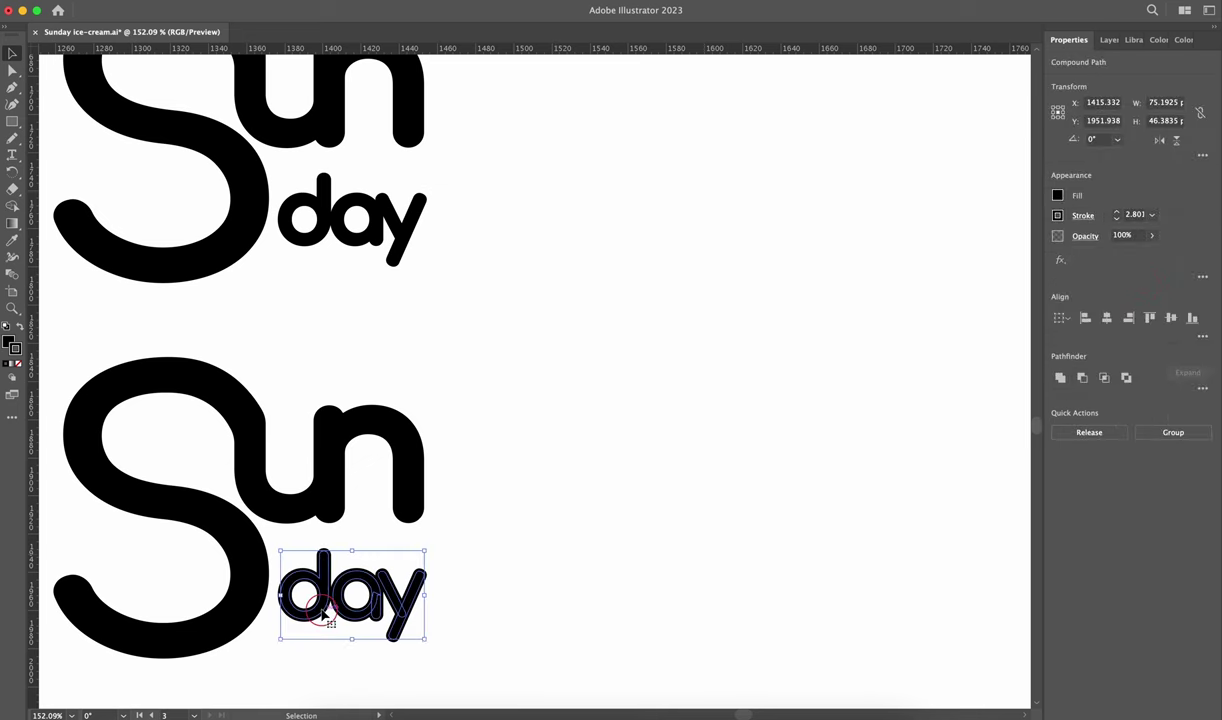
{"action": "key", "text": "Delete"}
{"action": "key", "text": "t"}
{"action": "left_click", "coordinate": [330, 609]}
{"action": "key", "text": "BackSpace"}
{"action": "left_click_drag", "start_coordinate": [330, 592], "coordinate": [412, 541], "text": "alt+shift"}
{"action": "left_click_drag", "start_coordinate": [331, 616], "coordinate": [421, 597]}
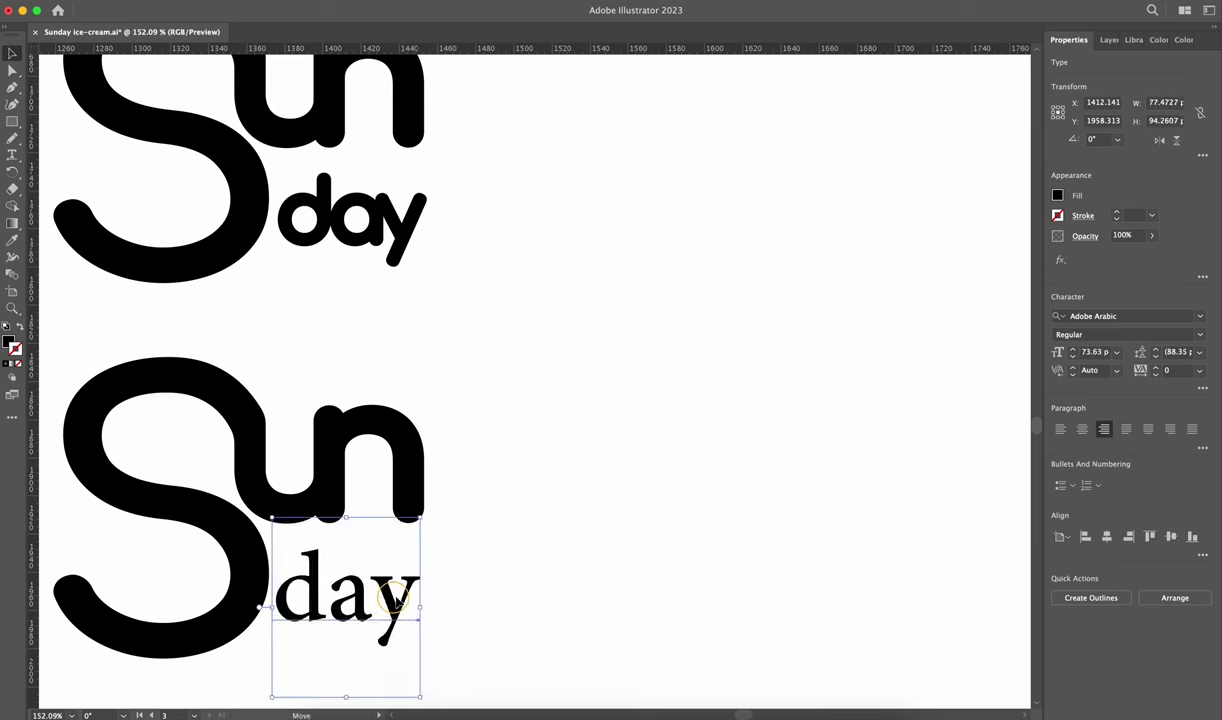
Step: Set the "day" text's font to Comfortaa Medium
{"action": "left_click", "coordinate": [1199, 316]}
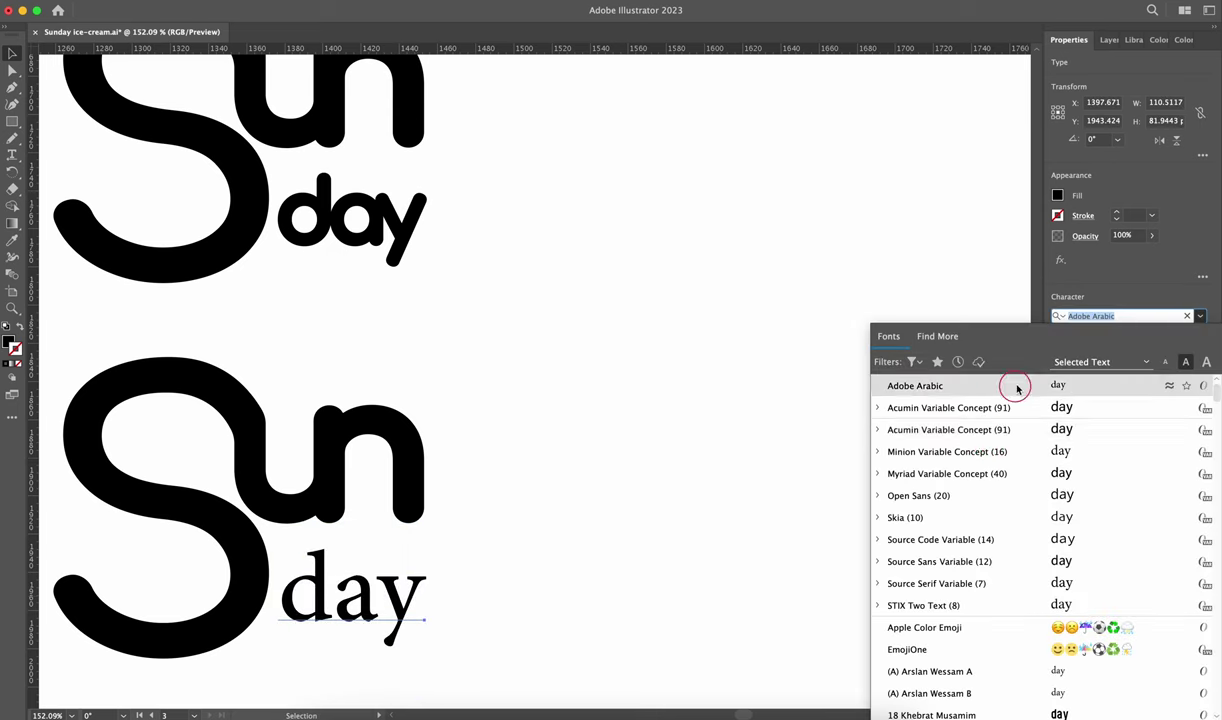
{"action": "type", "text": "con"}
{"action": "key", "text": "BackSpace"}
{"action": "type", "text": "mfo"}
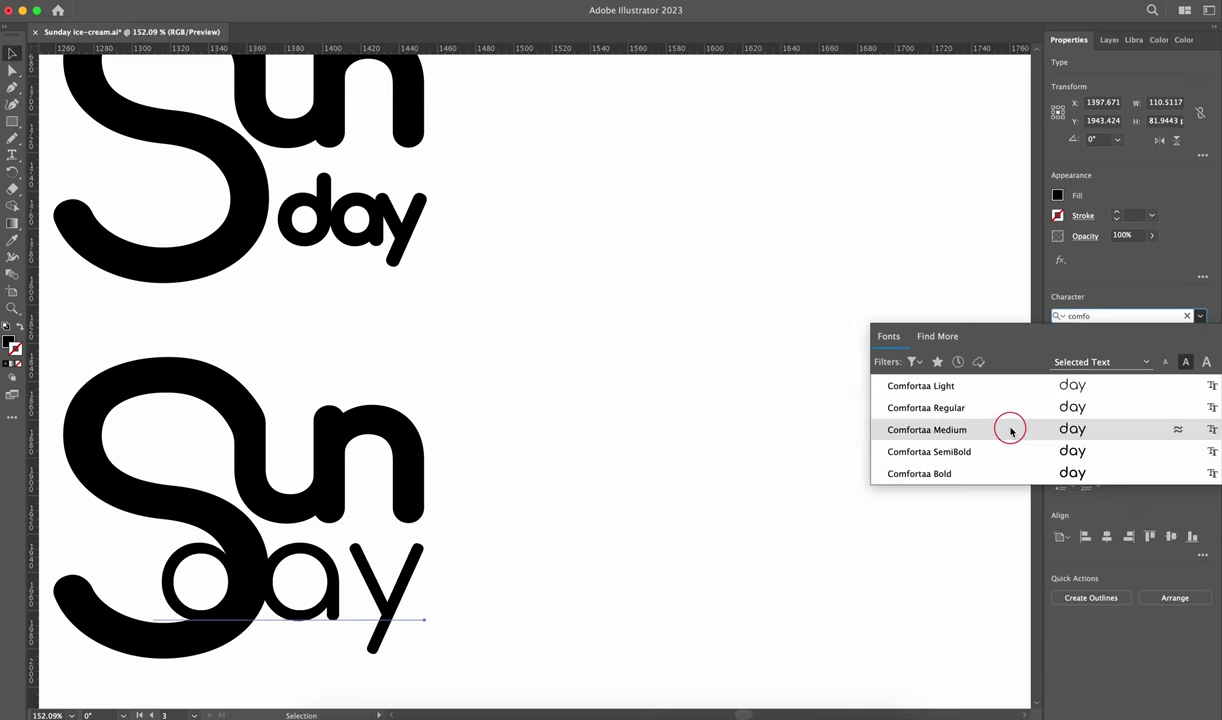
{"action": "left_click", "coordinate": [1010, 430]}
Step: Scale the Comfortaa "day" text down to fit beside the S, beneath "un"
{"action": "left_click_drag", "start_coordinate": [153, 578], "coordinate": [322, 605], "text": "shift"}
{"action": "scroll", "coordinate": [322, 605], "scroll_direction": "down", "scroll_amount": 6}
{"action": "left_click", "coordinate": [335, 651]}
{"action": "scroll", "coordinate": [330, 651], "scroll_direction": "up", "scroll_amount": 3}
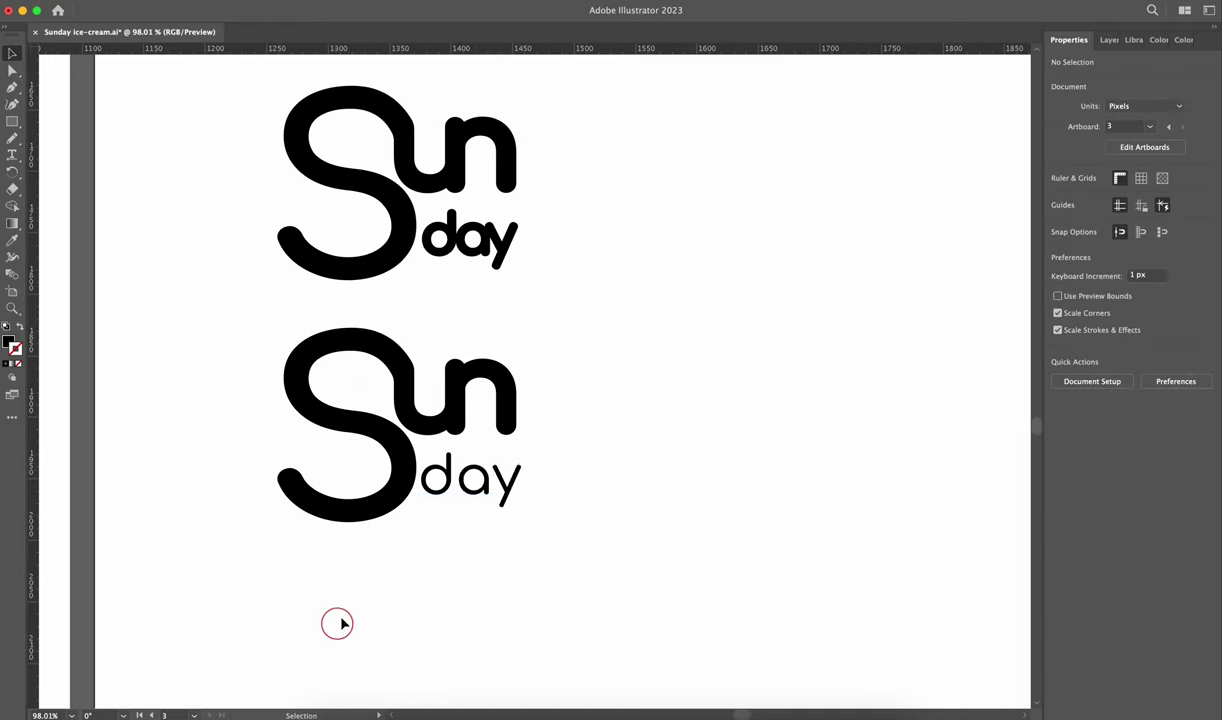
{"action": "left_click", "coordinate": [381, 262]}
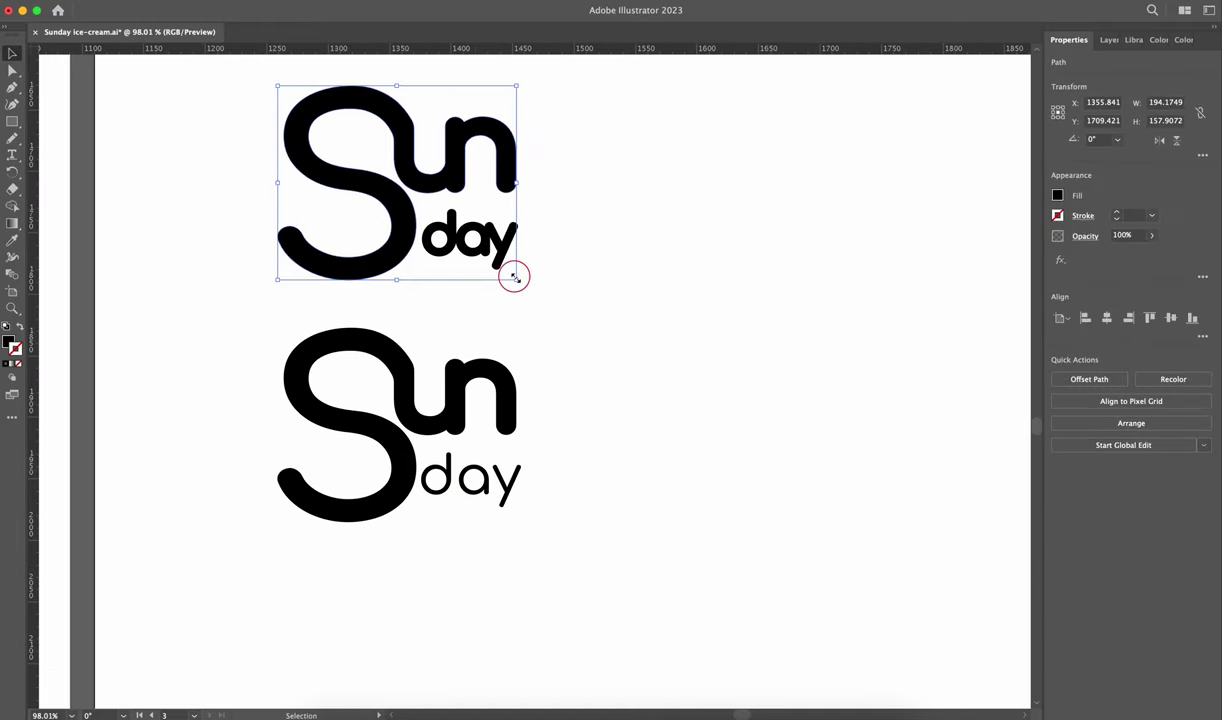
{"action": "left_click", "coordinate": [475, 322]}
Step: Place horizontal guides at the top and bottom edges of the S in the uppermost lockup
{"action": "scroll", "coordinate": [475, 322], "scroll_direction": "down", "scroll_amount": 3}
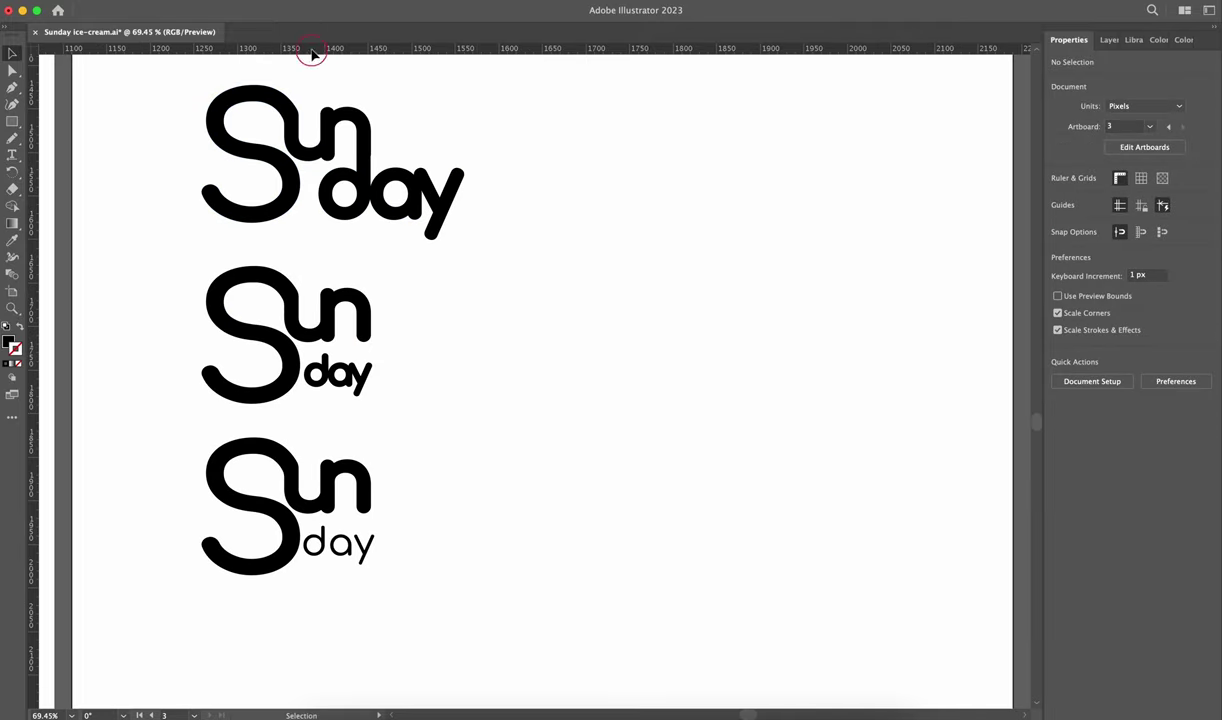
{"action": "left_click", "coordinate": [310, 222]}
{"action": "left_click_drag", "start_coordinate": [352, 88], "coordinate": [356, 88]}
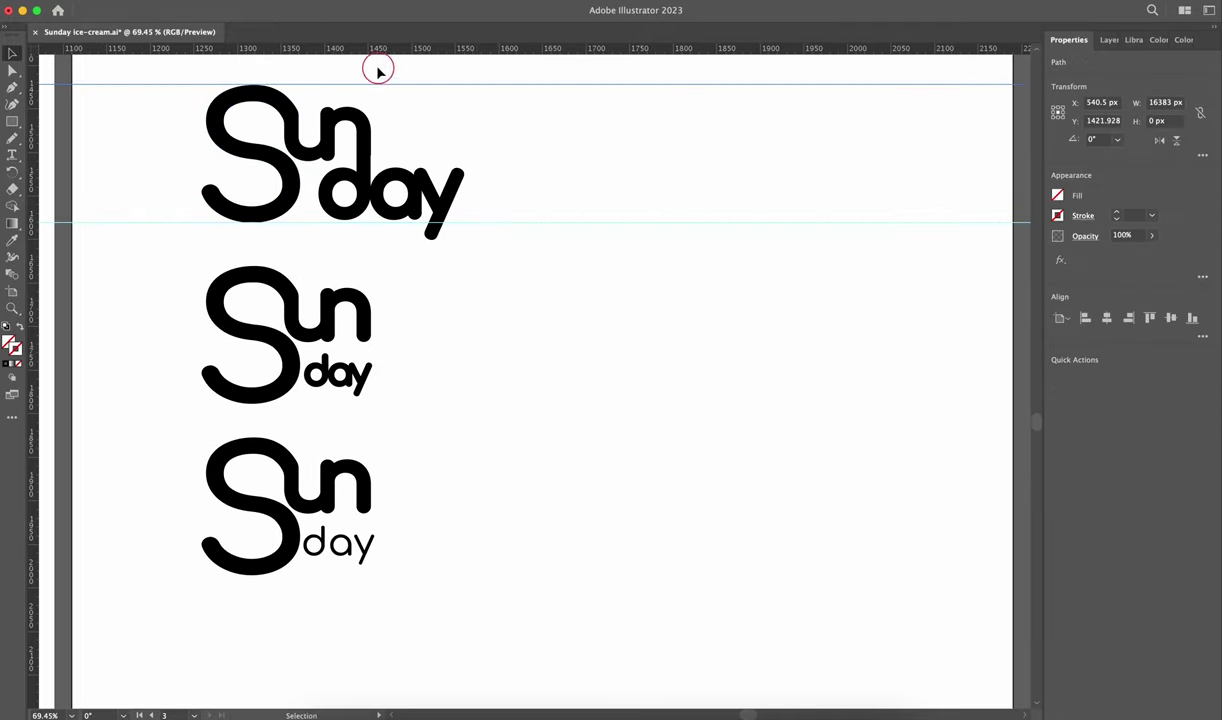
{"action": "left_click", "coordinate": [465, 328]}
{"action": "scroll", "coordinate": [465, 330], "scroll_direction": "up", "scroll_amount": 1}
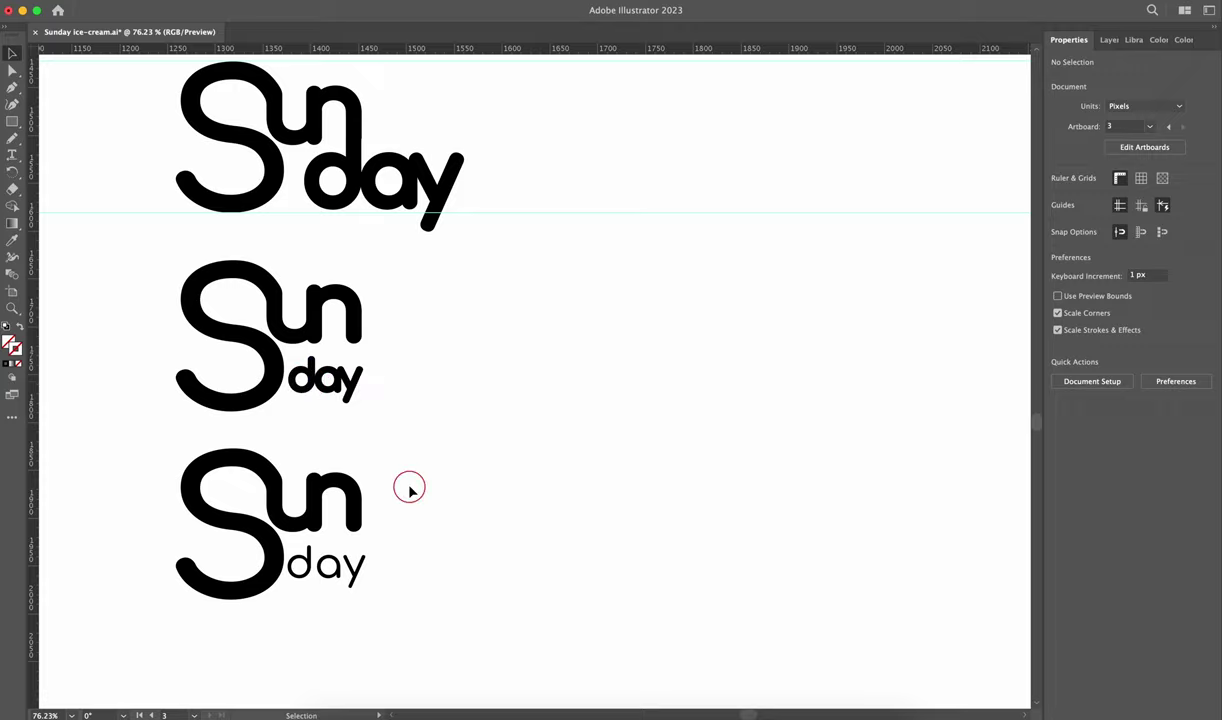
{"action": "scroll", "coordinate": [409, 490], "scroll_direction": "down", "scroll_amount": 1}
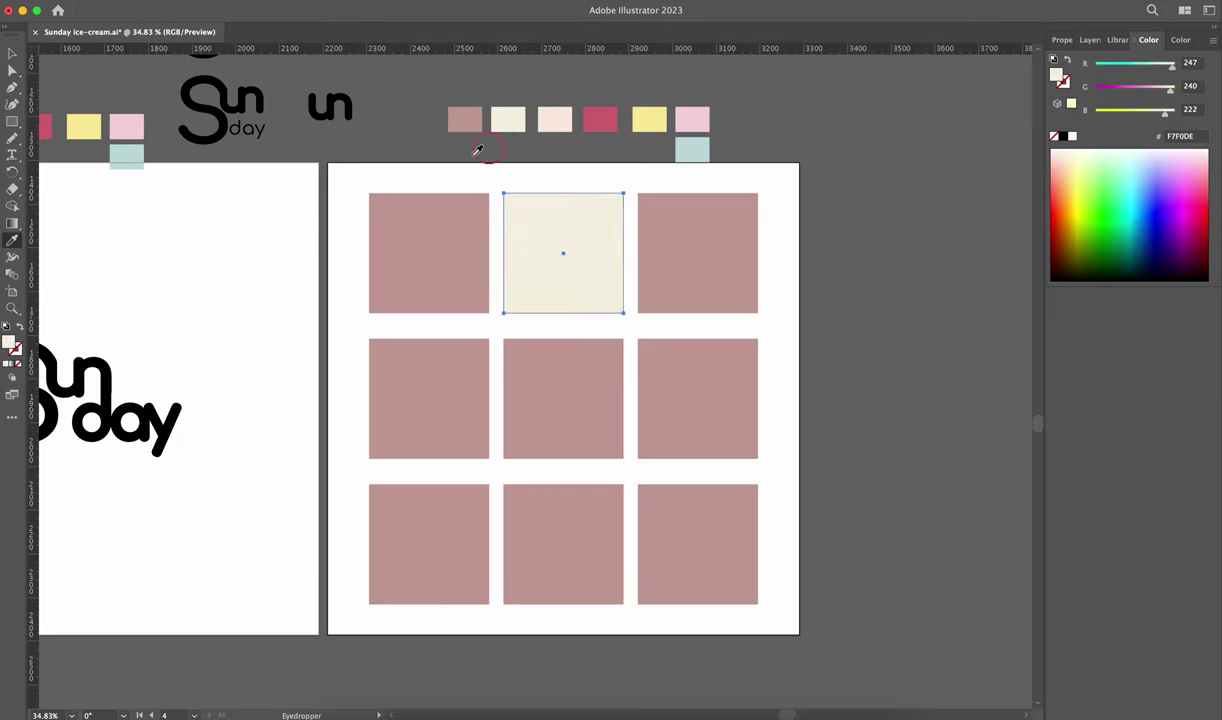
Step: Fill the grid's top-right square with the light teal swatch colour and the middle-left square with crimson
{"action": "left_click", "coordinate": [697, 253]}
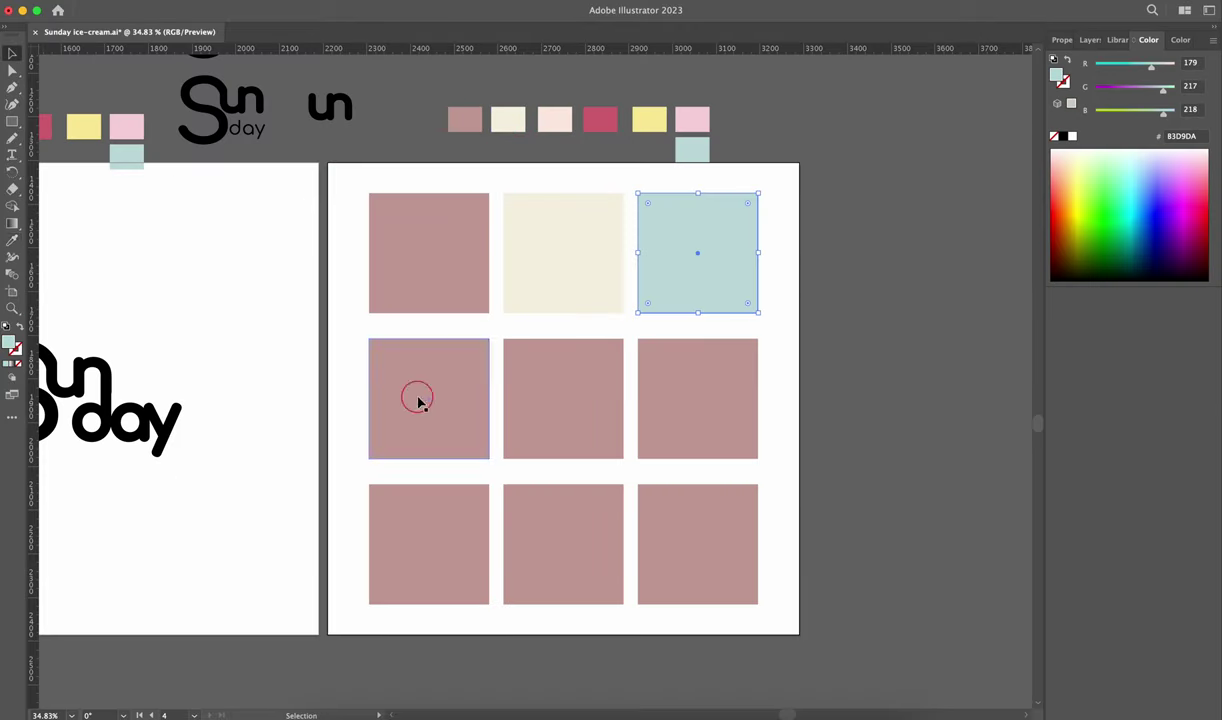
{"action": "left_click", "coordinate": [418, 400]}
{"action": "left_click", "coordinate": [12, 240]}
{"action": "left_click", "coordinate": [600, 119]}
Step: Fill the grid's centre square with the yellow swatch colour and the middle-right square with light pink
{"action": "left_click", "coordinate": [12, 54]}
{"action": "left_click", "coordinate": [560, 399]}
{"action": "left_click", "coordinate": [12, 240]}
{"action": "left_click", "coordinate": [649, 119]}
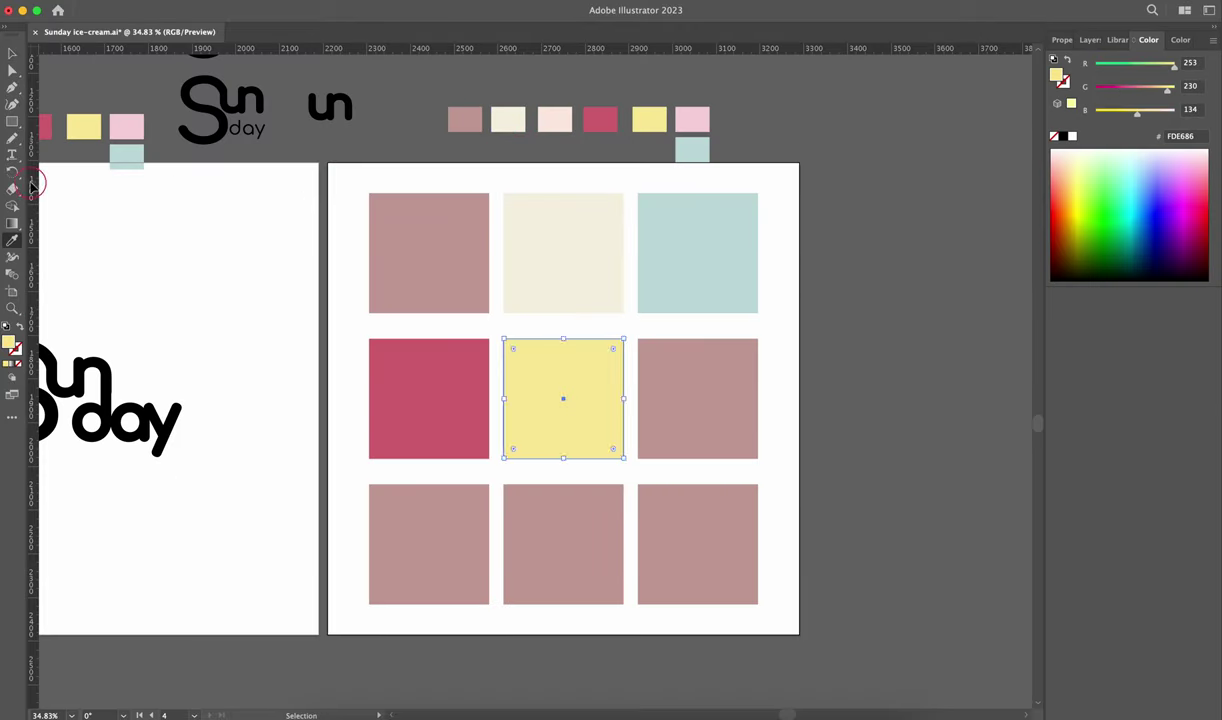
{"action": "left_click", "coordinate": [698, 399]}
{"action": "left_click", "coordinate": [12, 240]}
{"action": "left_click", "coordinate": [692, 119]}
Step: Fill the bottom-right square with crimson and the bottom-left square with light teal, sampled from the squares above
{"action": "left_click", "coordinate": [12, 54]}
{"action": "left_click", "coordinate": [698, 544]}
{"action": "left_click", "coordinate": [12, 240]}
{"action": "left_click", "coordinate": [429, 405]}
{"action": "left_click", "coordinate": [12, 54]}
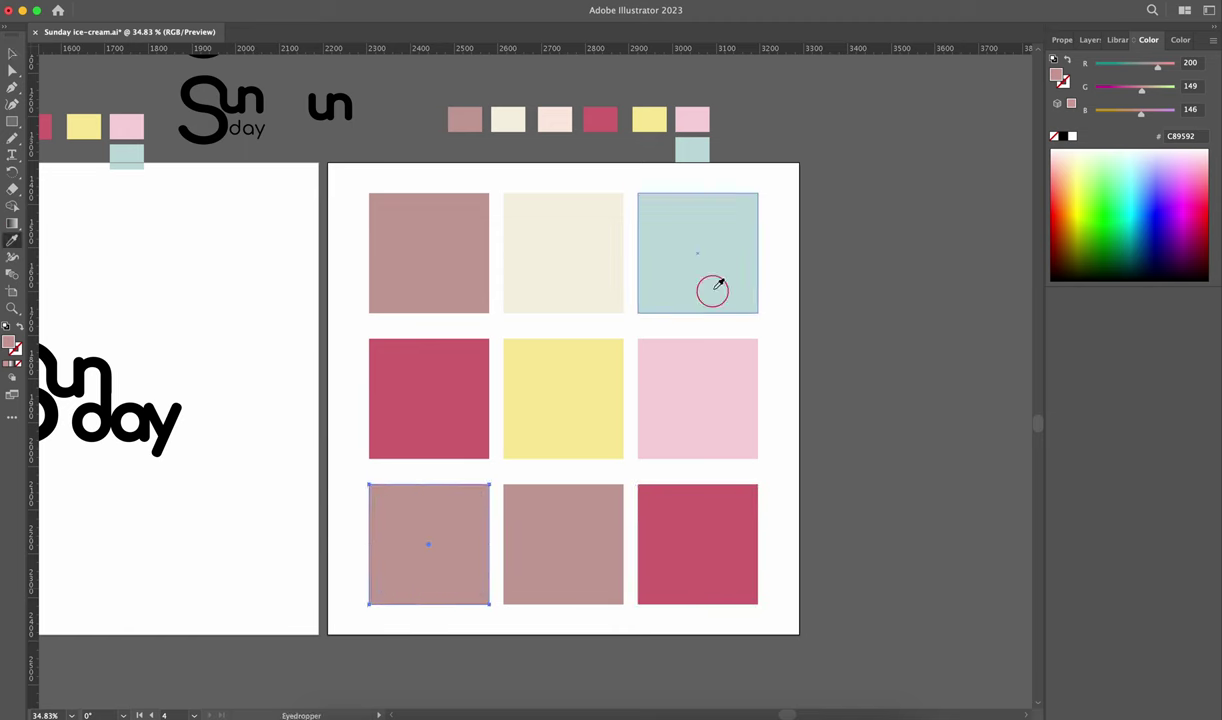
{"action": "left_click", "coordinate": [698, 270]}
Step: Fill the bottom-middle square with the light pink sampled from the middle-right square
{"action": "left_click", "coordinate": [12, 54]}
{"action": "left_click", "coordinate": [556, 540]}
{"action": "left_click", "coordinate": [690, 270]}
{"action": "left_click", "coordinate": [698, 399]}
{"action": "left_click", "coordinate": [12, 54]}
{"action": "left_click", "coordinate": [540, 662]}
Step: Fill the top-left square with the yellow sampled from the centre square
{"action": "scroll", "coordinate": [530, 660], "scroll_direction": "down", "scroll_amount": 1}
{"action": "left_click", "coordinate": [464, 284]}
{"action": "left_click", "coordinate": [12, 240]}
{"action": "left_click", "coordinate": [616, 370]}
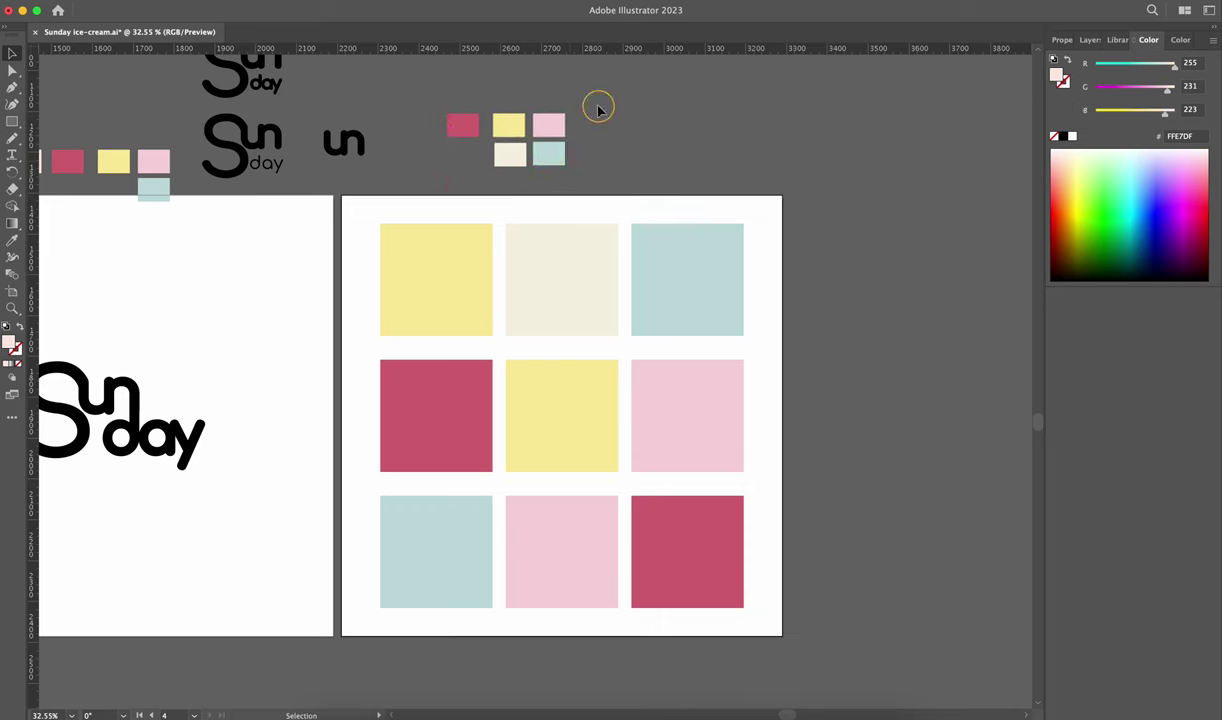
Step: Place a copy of the Sunday logo on the top-left yellow square and scale it to fit inside
{"action": "mouse_move", "coordinate": [597, 106]}
{"action": "left_mouse_down"}
{"action": "mouse_move", "coordinate": [616, 90]}
{"action": "mouse_move", "coordinate": [619, 117]}
{"action": "left_mouse_up"}
{"action": "scroll", "coordinate": [619, 117], "scroll_direction": "down", "scroll_amount": 2}
{"action": "left_click_drag", "start_coordinate": [237, 380], "coordinate": [524, 286]}
{"action": "left_click_drag", "start_coordinate": [560, 321], "coordinate": [529, 322]}
{"action": "scroll", "coordinate": [535, 320], "scroll_direction": "up", "scroll_amount": 3}
{"action": "left_click_drag", "start_coordinate": [486, 433], "coordinate": [454, 226]}
{"action": "left_click_drag", "start_coordinate": [503, 150], "coordinate": [469, 194]}
{"action": "scroll", "coordinate": [400, 260], "scroll_direction": "down", "scroll_amount": 2}
Step: Duplicate the logo across the top row of squares and copy that row of logos onto the two rows below
{"action": "left_click_drag", "start_coordinate": [389, 245], "coordinate": [548, 245]}
{"action": "key", "text": "super+d"}
{"action": "left_click", "coordinate": [547, 245], "text": "shift"}
{"action": "left_click", "coordinate": [388, 244], "text": "shift"}
{"action": "left_click_drag", "start_coordinate": [387, 244], "coordinate": [387, 416]}
{"action": "left_click_drag", "start_coordinate": [387, 416], "coordinate": [387, 592]}
Step: Fill the centre square's logo with the crimson sampled from the middle-left square
{"action": "left_click", "coordinate": [545, 418]}
{"action": "key", "text": "i"}
{"action": "left_click", "coordinate": [340, 455]}
{"action": "left_click", "coordinate": [645, 285]}
{"action": "key", "text": "v"}
{"action": "left_click", "coordinate": [540, 423]}
{"action": "key", "text": "i"}
{"action": "left_click", "coordinate": [330, 445]}
{"action": "key", "text": "v"}
Step: Try teal and cream fills, sampled from the top-row squares, on the middle-right logo
{"action": "left_click", "coordinate": [693, 425]}
{"action": "left_click", "coordinate": [9, 240]}
{"action": "left_click", "coordinate": [500, 456]}
{"action": "left_click", "coordinate": [807, 438]}
{"action": "scroll", "coordinate": [807, 438], "scroll_direction": "up", "scroll_amount": 2}
{"action": "left_click", "coordinate": [640, 398]}
{"action": "left_click", "coordinate": [11, 241]}
{"action": "left_click", "coordinate": [640, 254]}
{"action": "left_click", "coordinate": [11, 54]}
{"action": "left_click", "coordinate": [12, 240]}
{"action": "left_click", "coordinate": [440, 252]}
{"action": "left_click", "coordinate": [12, 54]}
{"action": "left_click", "coordinate": [757, 431]}
Step: Fill the middle-right logo with the crimson sampled from the middle-left square
{"action": "left_click", "coordinate": [692, 423]}
{"action": "left_click", "coordinate": [12, 240]}
{"action": "left_click", "coordinate": [250, 456]}
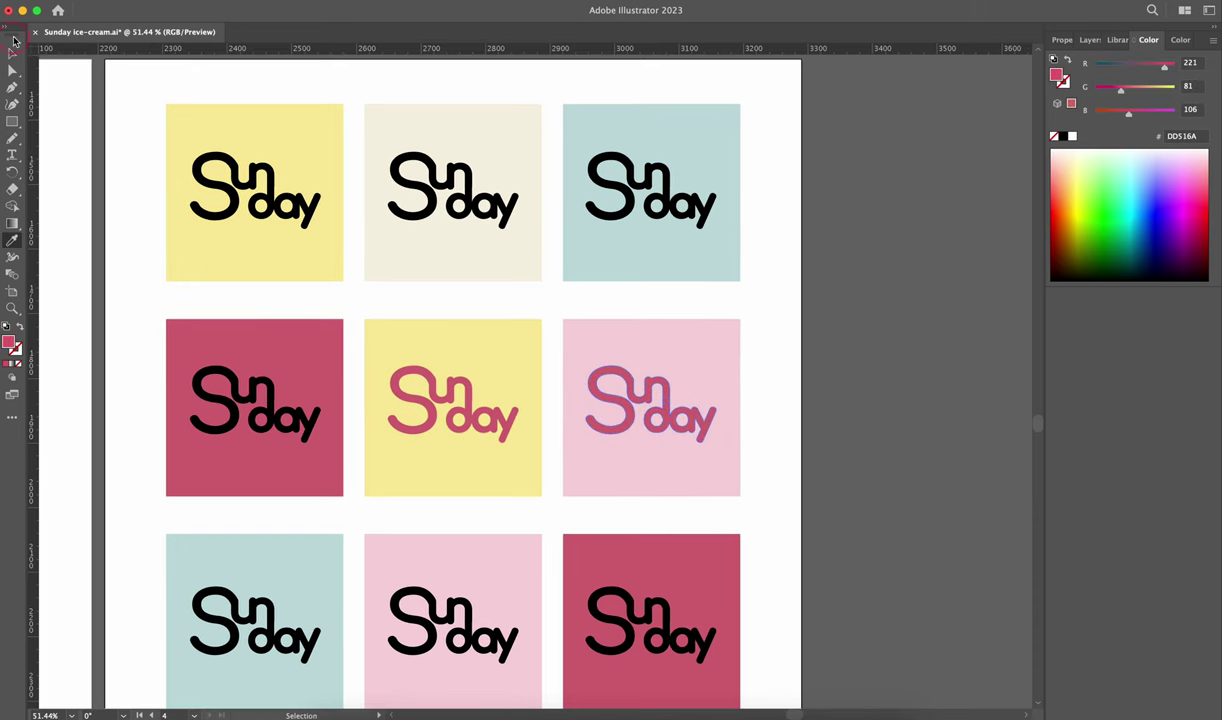
{"action": "left_click", "coordinate": [12, 54]}
{"action": "left_click", "coordinate": [757, 431]}
Step: Nudge the three middle-row logos down slightly to centre them vertically in their squares
{"action": "scroll", "coordinate": [757, 431], "scroll_direction": "down", "scroll_amount": 1}
{"action": "left_click", "coordinate": [644, 422]}
{"action": "left_click", "coordinate": [456, 414], "text": "shift"}
{"action": "left_click", "coordinate": [264, 411], "text": "shift"}
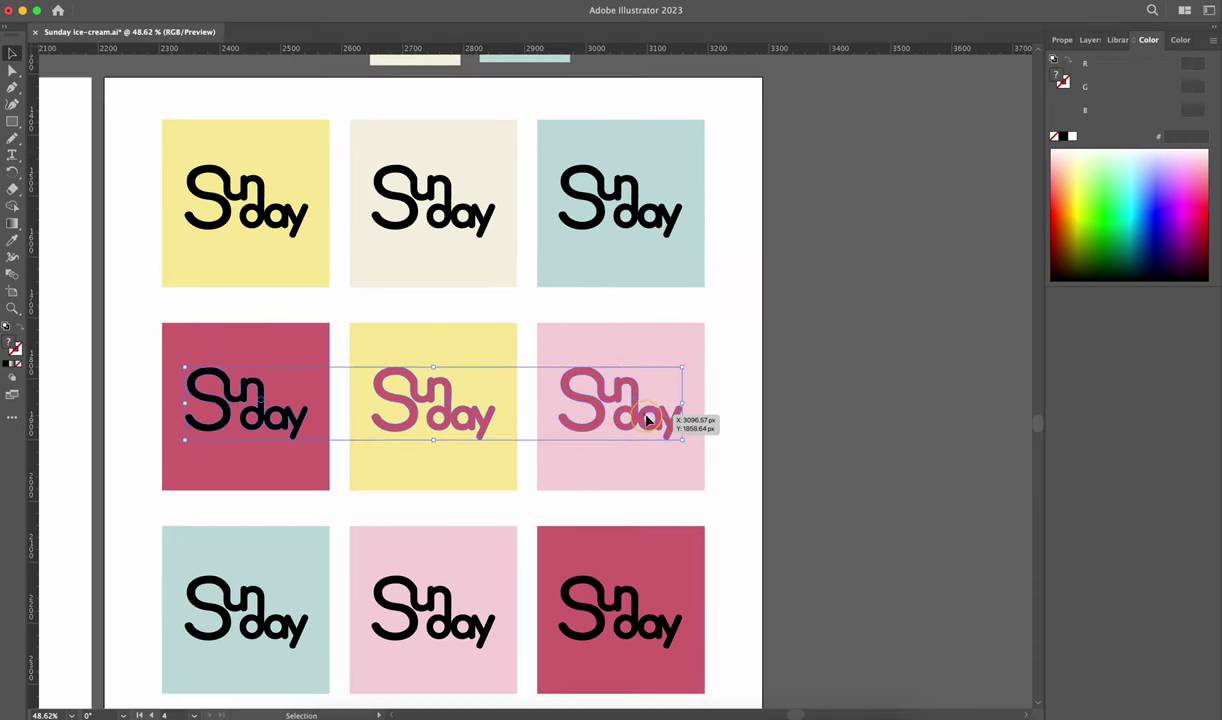
{"action": "left_click", "coordinate": [778, 415]}
Step: Fill the logos on the middle-left and bottom-right crimson squares with the cream of the top-middle square
{"action": "left_click", "coordinate": [283, 421]}
{"action": "left_click", "coordinate": [12, 240]}
{"action": "left_click", "coordinate": [430, 256]}
{"action": "left_click", "coordinate": [12, 54]}
{"action": "left_click", "coordinate": [757, 431]}
{"action": "scroll", "coordinate": [757, 431], "scroll_direction": "left", "scroll_amount": 1}
{"action": "left_click", "coordinate": [629, 614]}
{"action": "left_click", "coordinate": [12, 240]}
{"action": "left_click", "coordinate": [430, 256]}
Step: Fill the top-middle logo with the crimson sampled from the centre logo
{"action": "left_click", "coordinate": [464, 196]}
{"action": "left_click", "coordinate": [12, 240]}
{"action": "left_click", "coordinate": [470, 400]}
Step: Fill the top-right logo with dark grey 565656
{"action": "left_click", "coordinate": [690, 212]}
{"action": "left_click", "coordinate": [297, 178], "text": "shift"}
{"action": "left_click", "coordinate": [878, 328]}
{"action": "left_click", "coordinate": [672, 182]}
{"action": "double_click", "coordinate": [8, 342]}
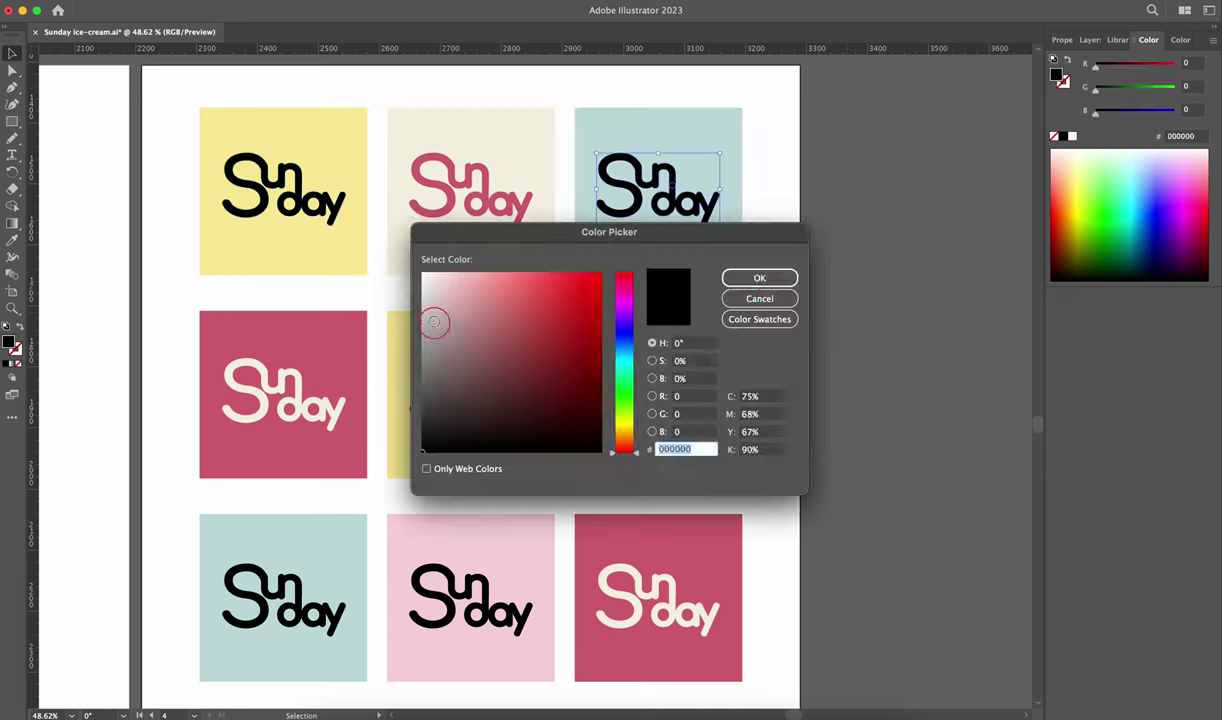
{"action": "left_click", "coordinate": [428, 322]}
{"action": "left_click", "coordinate": [746, 283]}
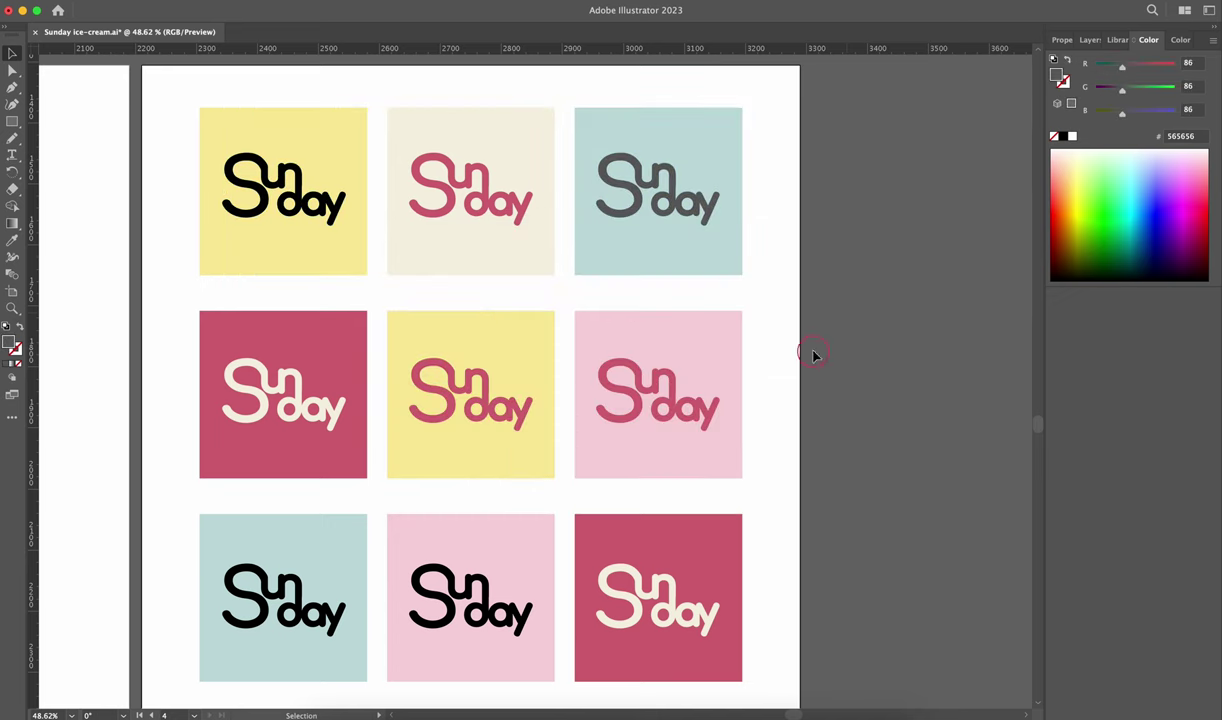
Step: Apply the top-right logo's dark grey to the logos on the top-left yellow and bottom-left teal squares
{"action": "left_click", "coordinate": [283, 185], "text": "alt"}
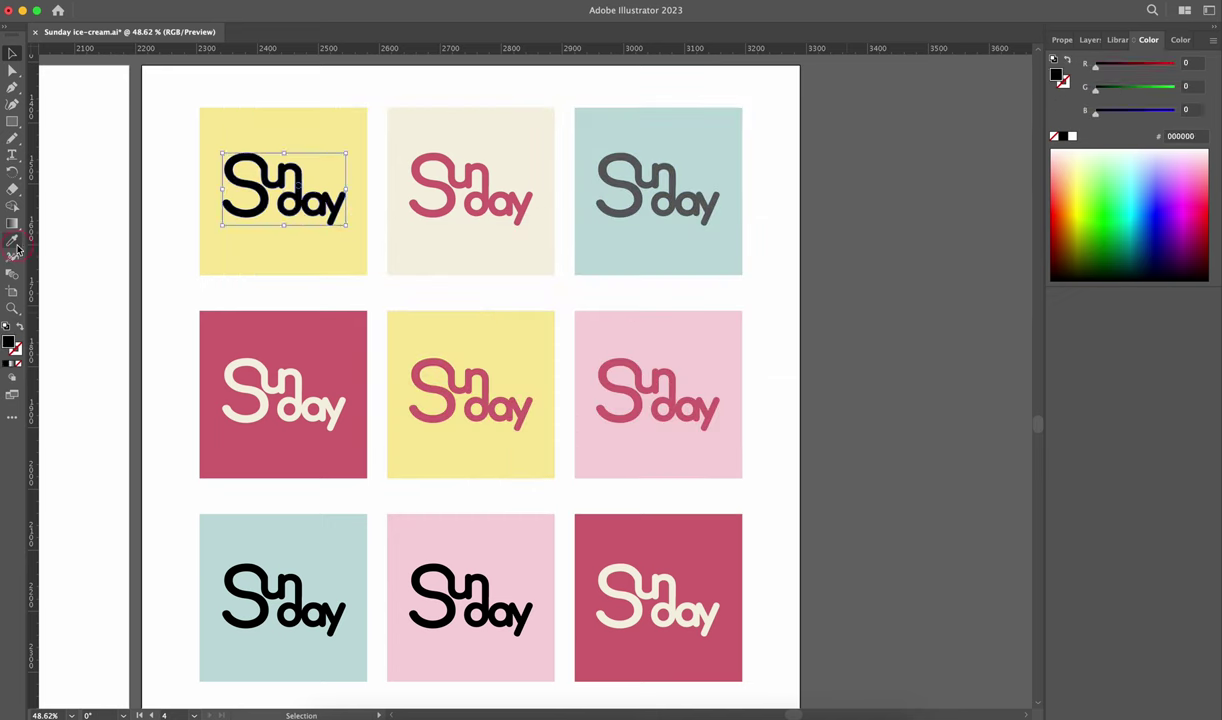
{"action": "scroll", "coordinate": [881, 491], "scroll_direction": "down", "scroll_amount": 1}
{"action": "left_click", "coordinate": [305, 613]}
{"action": "left_click", "coordinate": [512, 607], "text": "shift"}
{"action": "left_click", "coordinate": [12, 240]}
{"action": "left_click", "coordinate": [225, 204]}
{"action": "left_click", "coordinate": [12, 53]}
{"action": "left_click", "coordinate": [105, 117]}
Step: Fill the bottom-middle logo with the crimson sampled from the top-middle logo after trying teal on it
{"action": "left_click", "coordinate": [13, 240]}
{"action": "left_click", "coordinate": [622, 250]}
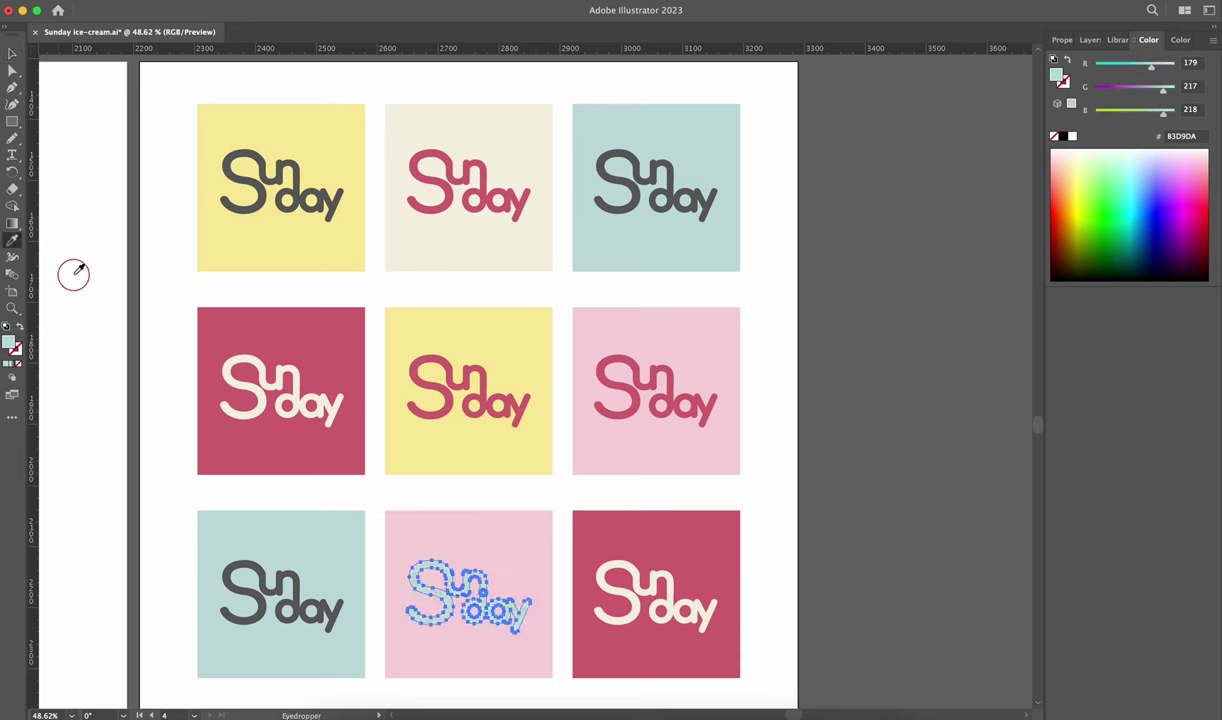
{"action": "left_click", "coordinate": [614, 226]}
{"action": "left_click", "coordinate": [470, 185]}
{"action": "key", "text": "v"}
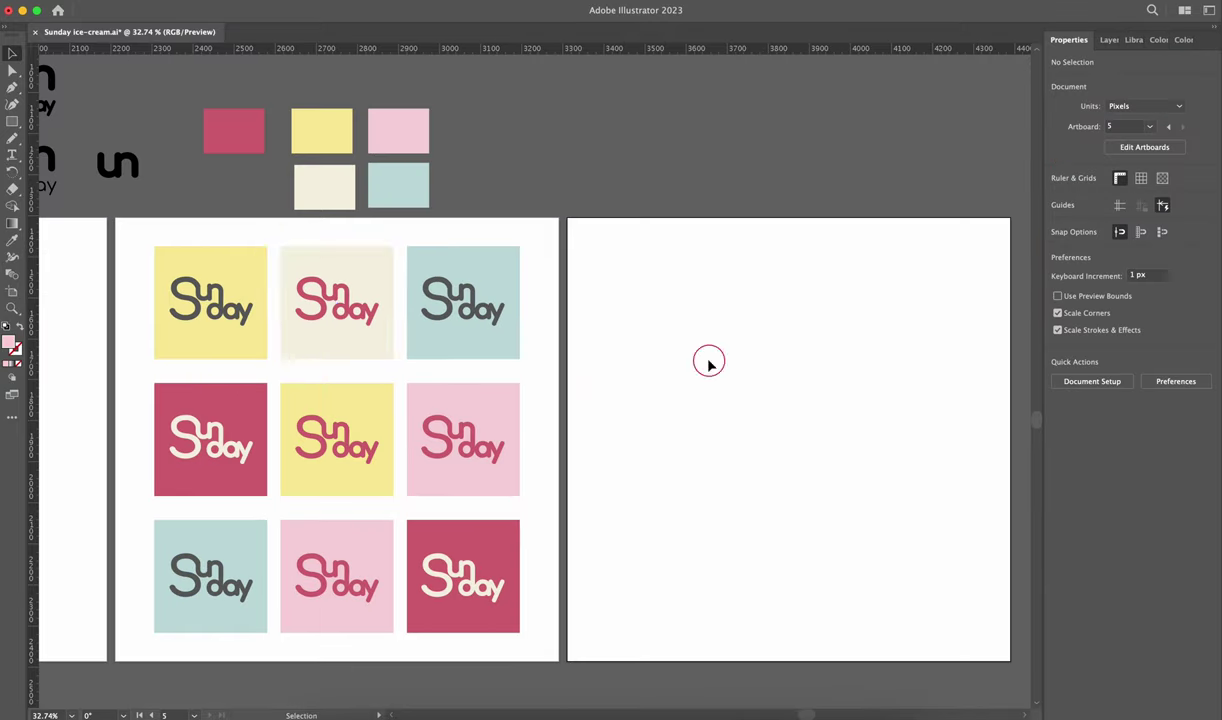
Step: Copy only the "Sun" lettering from the top-left logo and place it near the middle of the blank artboard
{"action": "double_click", "coordinate": [207, 300]}
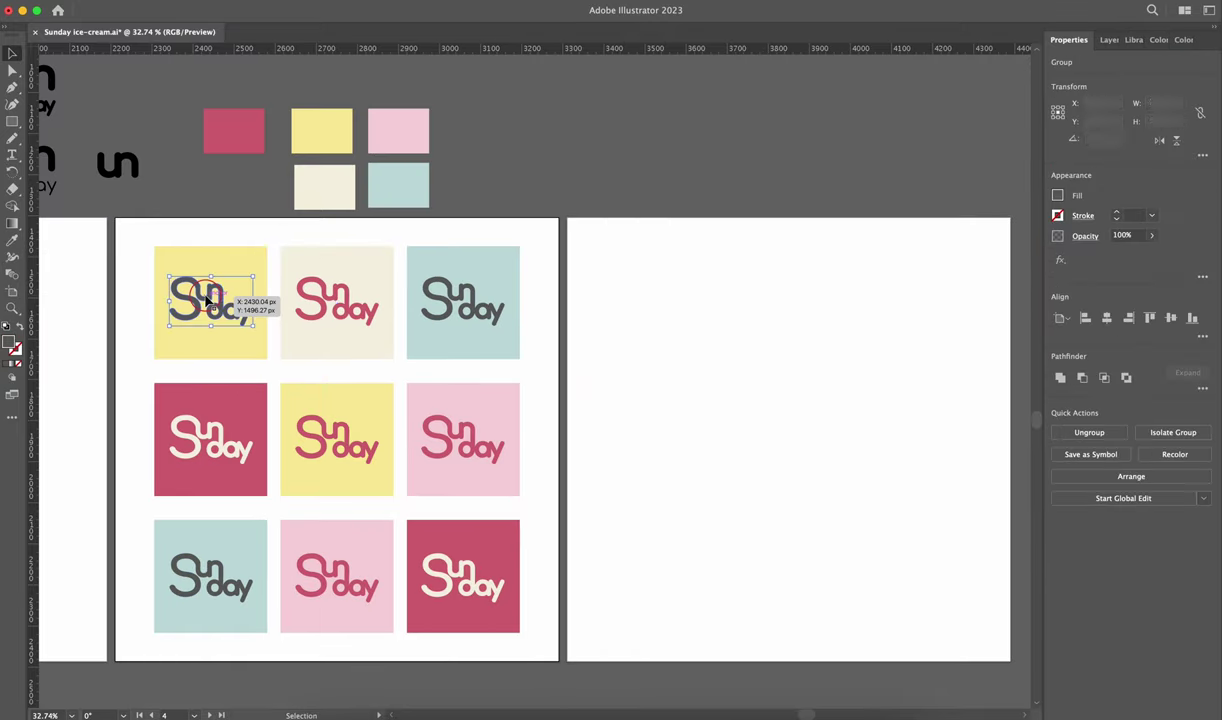
{"action": "left_click", "coordinate": [157, 288]}
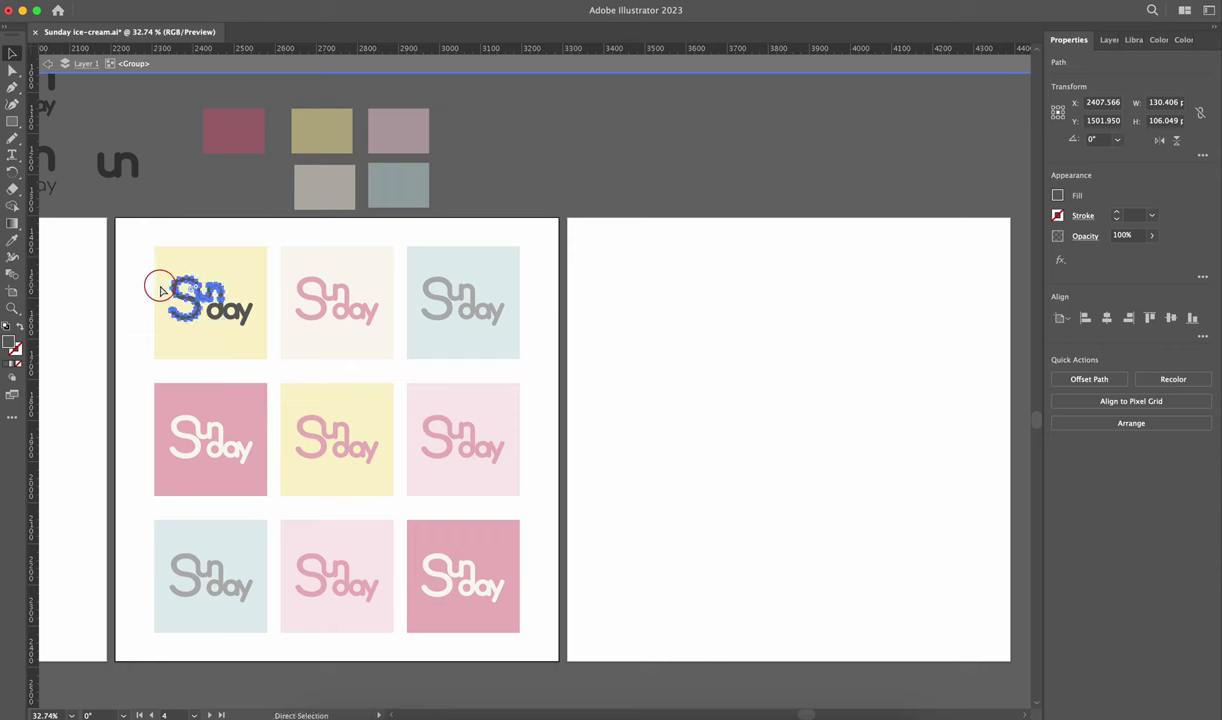
{"action": "left_click", "coordinate": [21, 74]}
{"action": "double_click", "coordinate": [660, 382]}
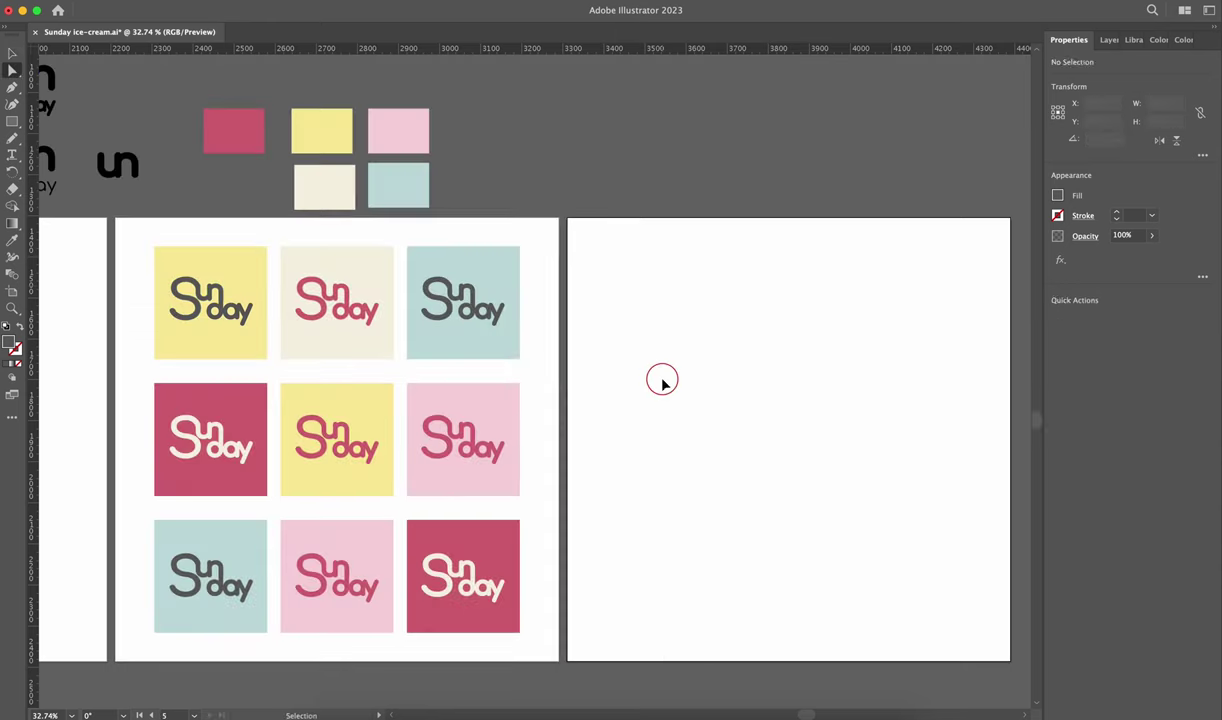
{"action": "key", "text": "super+v"}
{"action": "left_click_drag", "start_coordinate": [556, 381], "coordinate": [818, 452]}
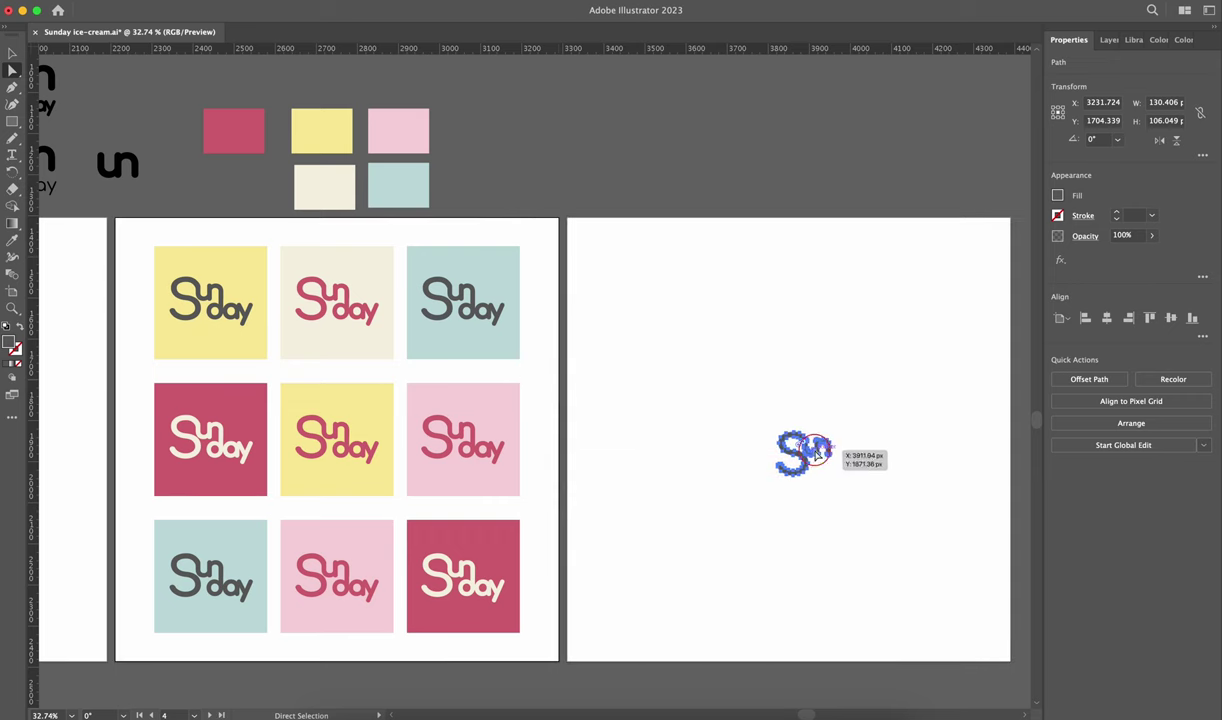
Step: Draw a rectangle about 228 × 304 px around the "Sun" lettering, with a grey outline and no fill
{"action": "left_click", "coordinate": [14, 124]}
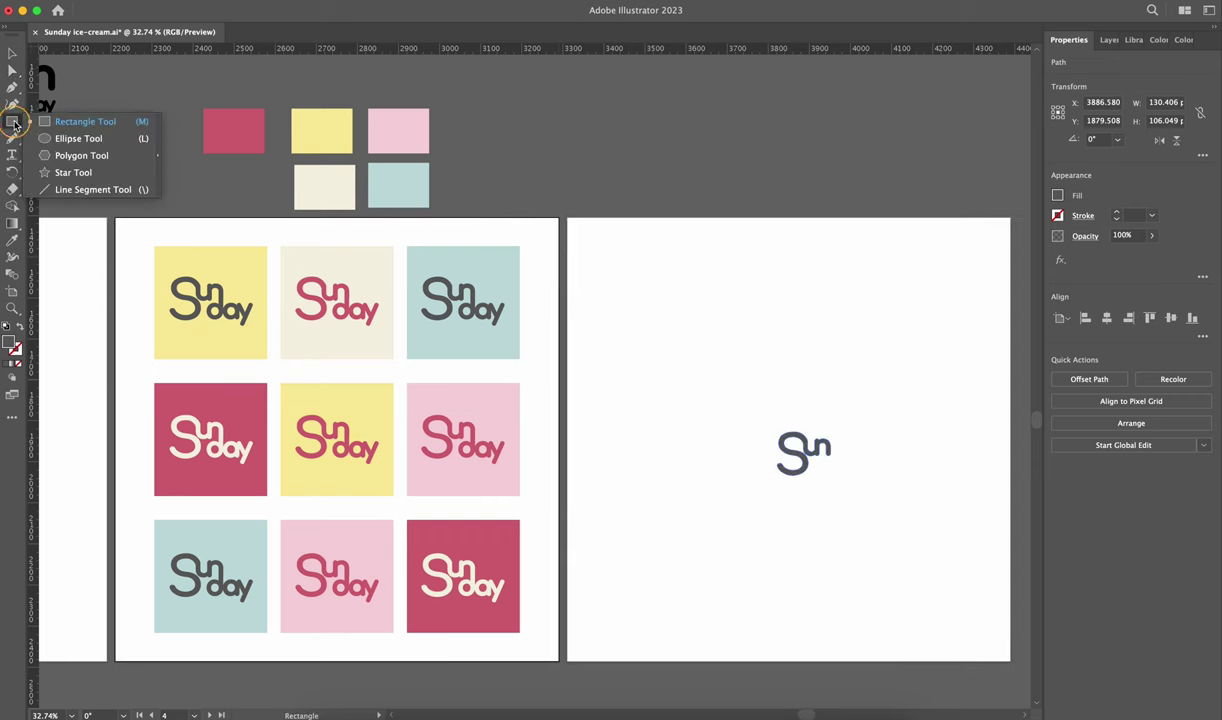
{"action": "left_click", "coordinate": [99, 124]}
{"action": "left_click_drag", "start_coordinate": [753, 388], "coordinate": [847, 513]}
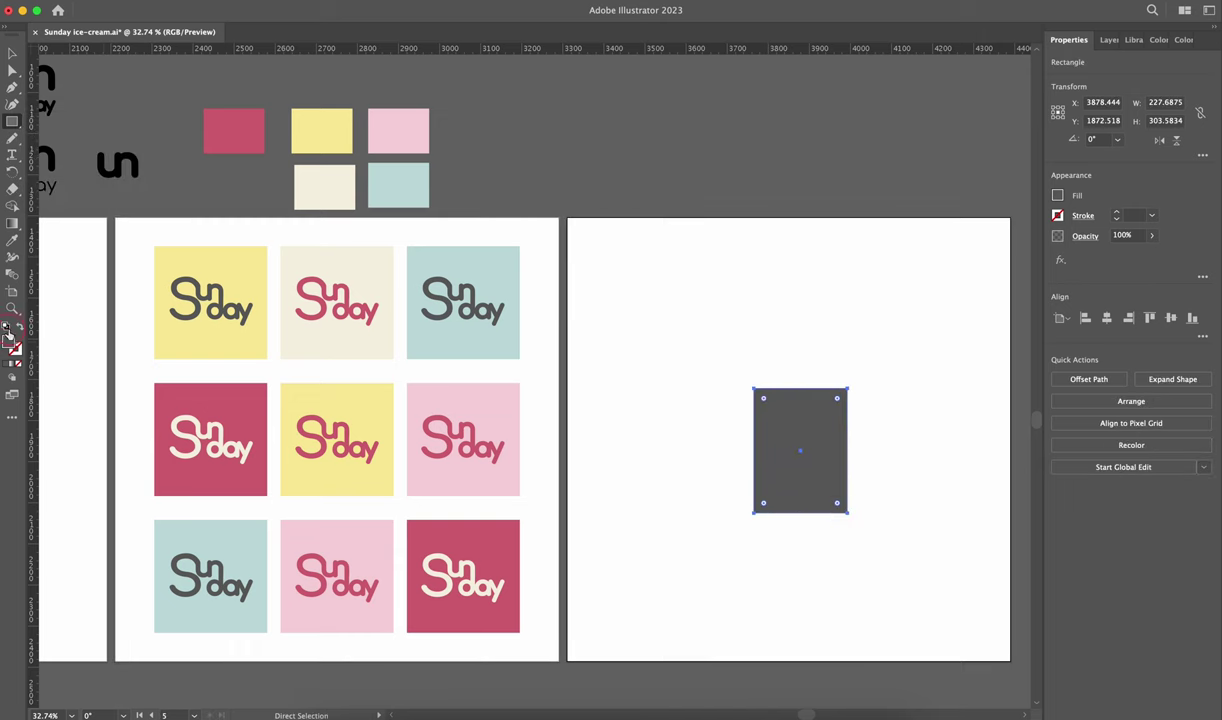
{"action": "left_click", "coordinate": [15, 330]}
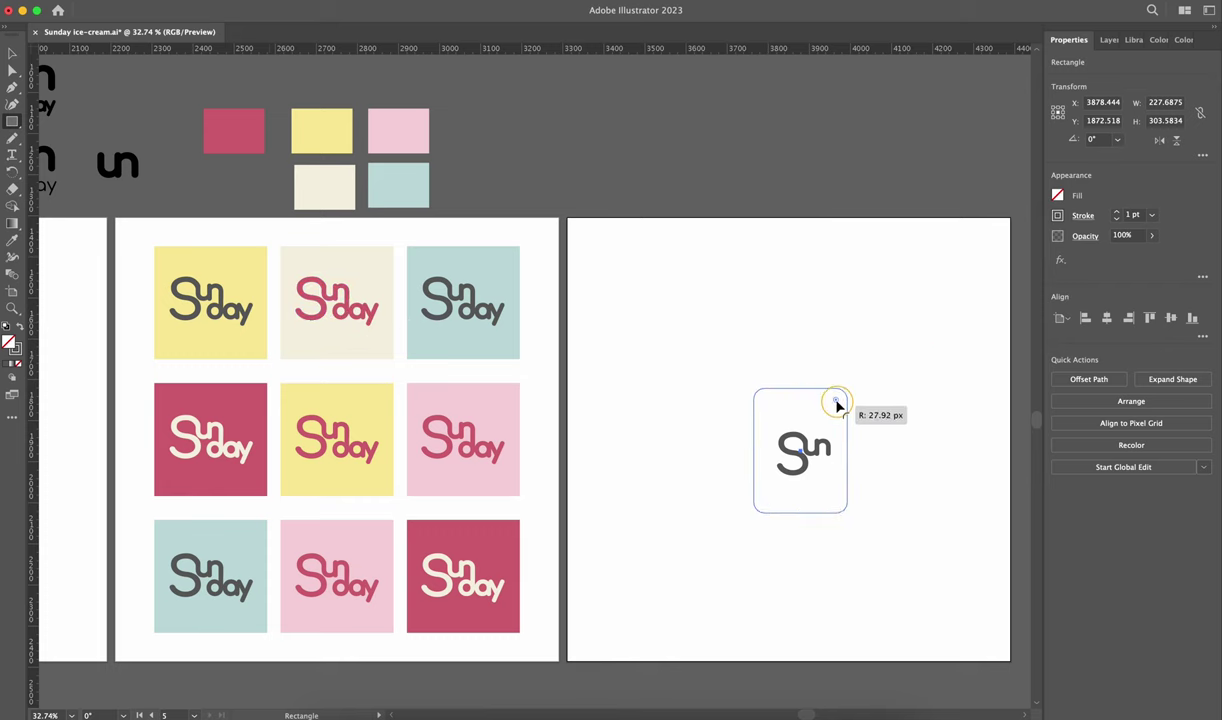
Step: Round the rectangle's corners fully into a capsule shape and delete the stray extra rectangle
{"action": "left_click_drag", "start_coordinate": [834, 446], "coordinate": [818, 499]}
{"action": "left_click", "coordinate": [736, 572]}
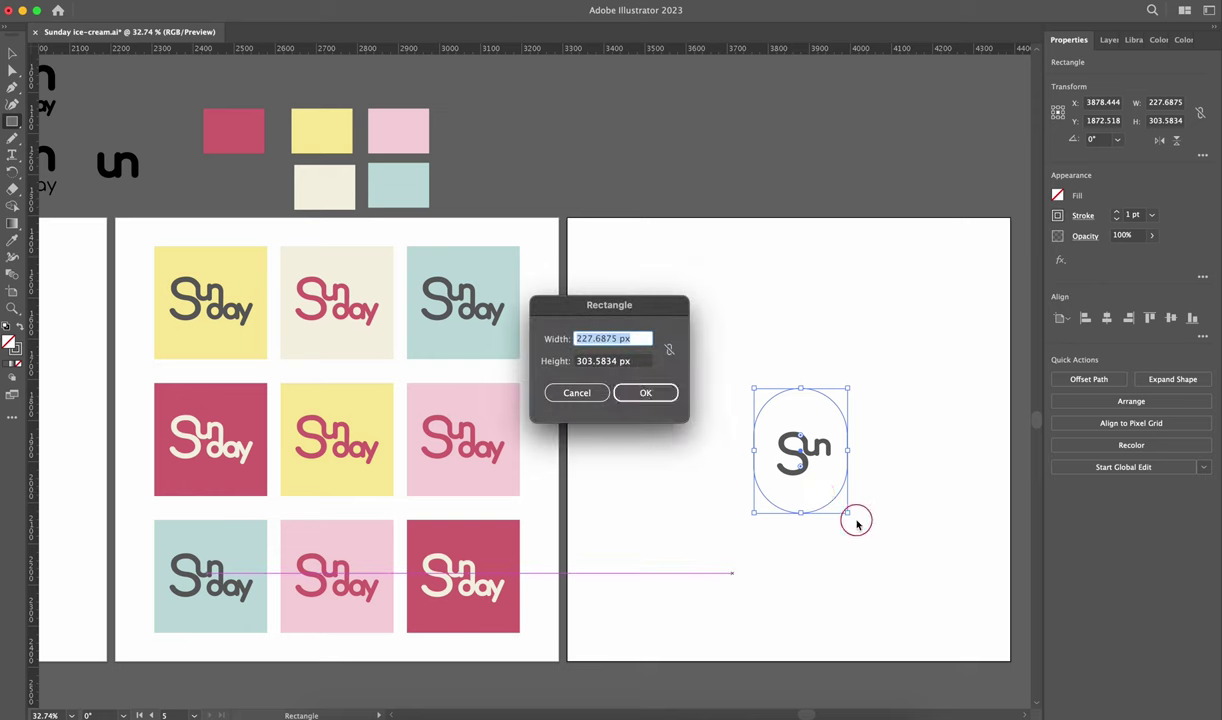
{"action": "left_click", "coordinate": [665, 400]}
{"action": "scroll", "coordinate": [655, 390], "scroll_direction": "up", "scroll_amount": 3}
{"action": "scroll", "coordinate": [655, 390], "scroll_direction": "right", "scroll_amount": 3}
{"action": "scroll", "coordinate": [658, 390], "scroll_direction": "down", "scroll_amount": 2}
{"action": "scroll", "coordinate": [658, 390], "scroll_direction": "right", "scroll_amount": 1}
{"action": "key", "text": "Delete"}
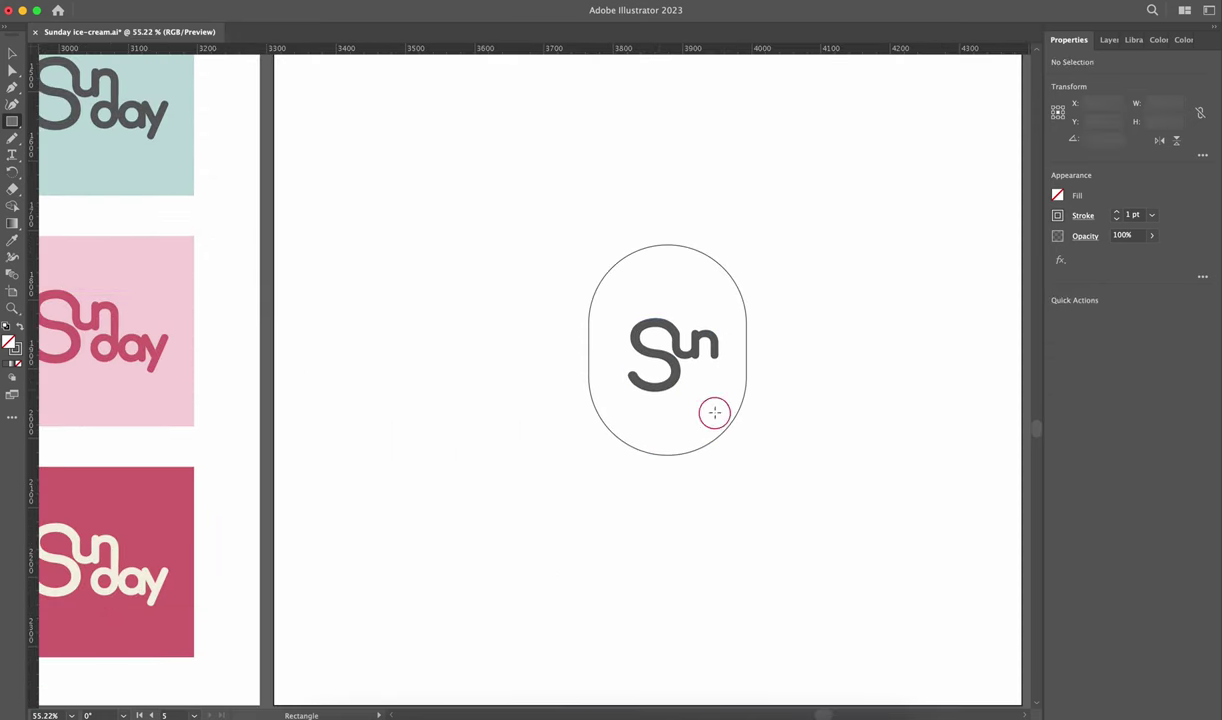
{"action": "scroll", "coordinate": [703, 385], "scroll_direction": "down", "scroll_amount": 1}
Step: Add the text "Sunday Ica-cream" along the capsule outline, starting near its top
{"action": "key", "text": "v"}
{"action": "key", "text": "super+a"}
{"action": "left_click", "coordinate": [12, 155]}
{"action": "left_click", "coordinate": [105, 190]}
{"action": "left_click", "coordinate": [687, 262]}
{"action": "type", "text": "Su"}
{"action": "scroll", "coordinate": [686, 262], "scroll_direction": "up", "scroll_amount": 2}
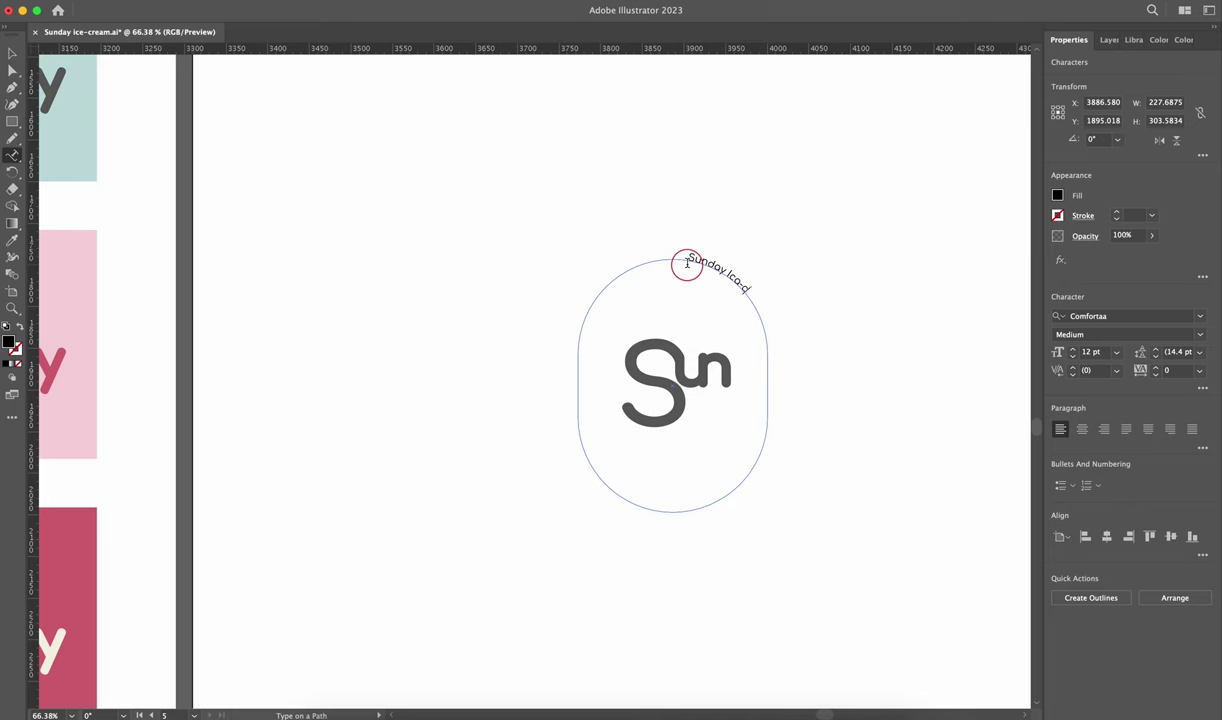
{"action": "left_click", "coordinate": [12, 56]}
Step: Shift the path text's start to the left of the capsule's top and enlarge the text to 24 pt
{"action": "scroll", "coordinate": [687, 251], "scroll_direction": "up", "scroll_amount": 3}
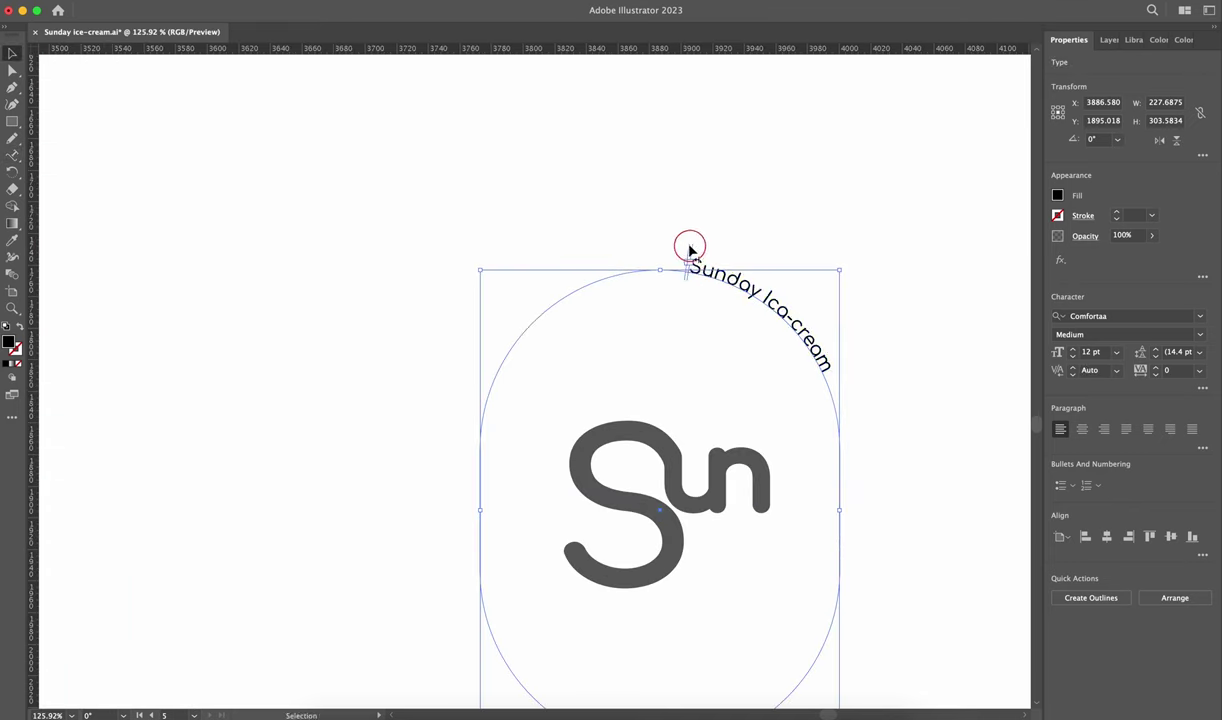
{"action": "left_click_drag", "start_coordinate": [574, 258], "coordinate": [575, 258]}
{"action": "triple_click", "coordinate": [715, 273]}
{"action": "key", "text": "super+shift+period"}
{"action": "key", "text": "super+shift+period"}
{"action": "key", "text": "super+shift+period"}
{"action": "key", "text": "super+shift+period"}
{"action": "key", "text": "super+shift+period"}
{"action": "key", "text": "super+shift+period"}
{"action": "left_click", "coordinate": [12, 56]}
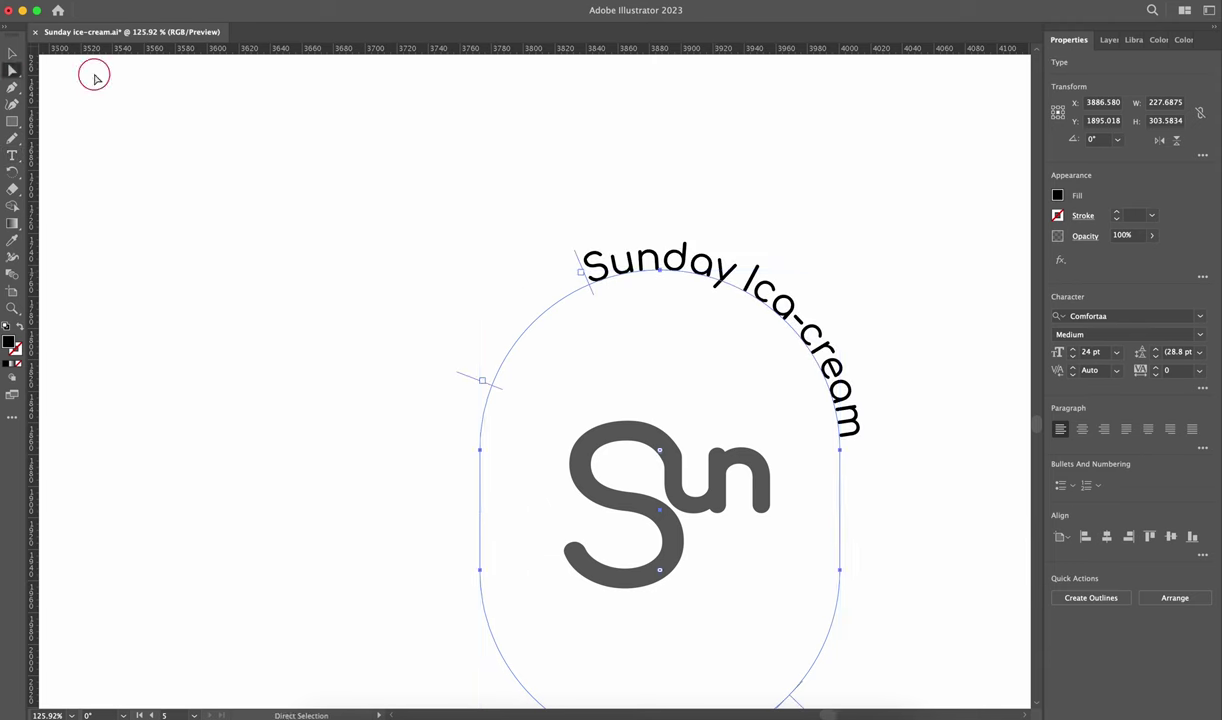
Step: Scale the capsule text down to about 149 × 199 px and rotate it by 180°
{"action": "left_click_drag", "start_coordinate": [841, 269], "coordinate": [777, 317]}
{"action": "left_click_drag", "start_coordinate": [758, 408], "coordinate": [758, 406]}
{"action": "left_click_drag", "start_coordinate": [790, 348], "coordinate": [855, 492]}
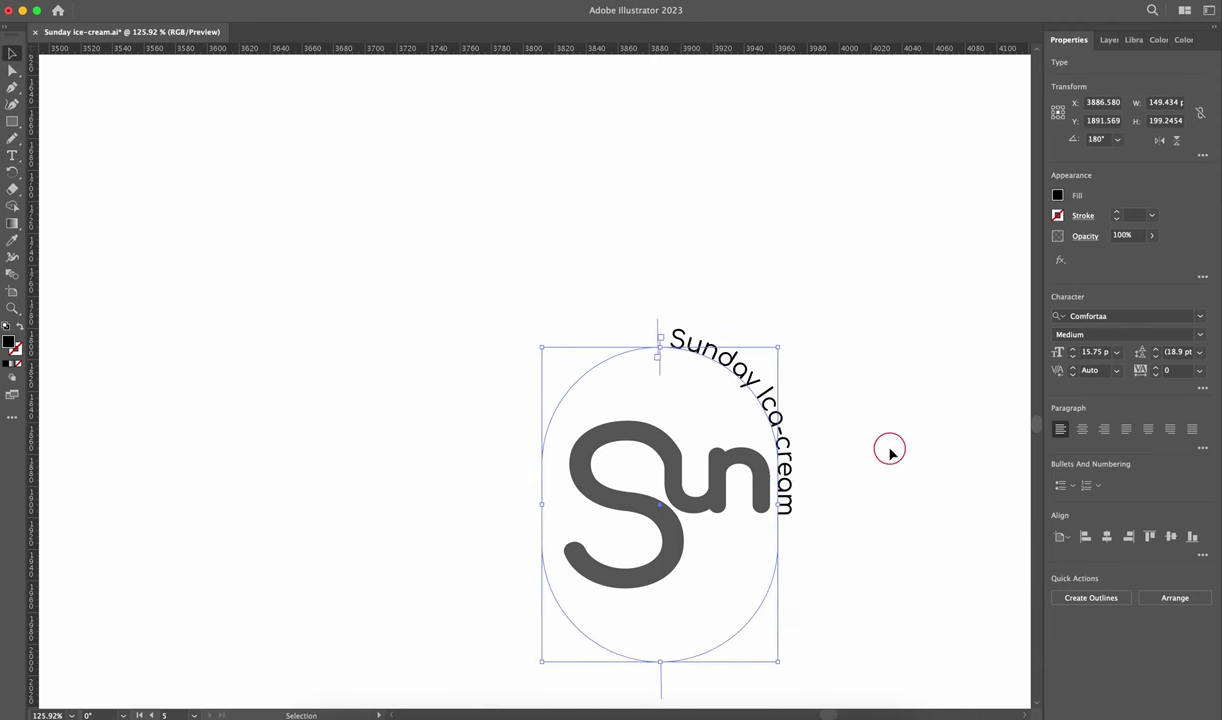
Step: Slide the path text around the capsule to its lower-left curve
{"action": "key", "text": "t"}
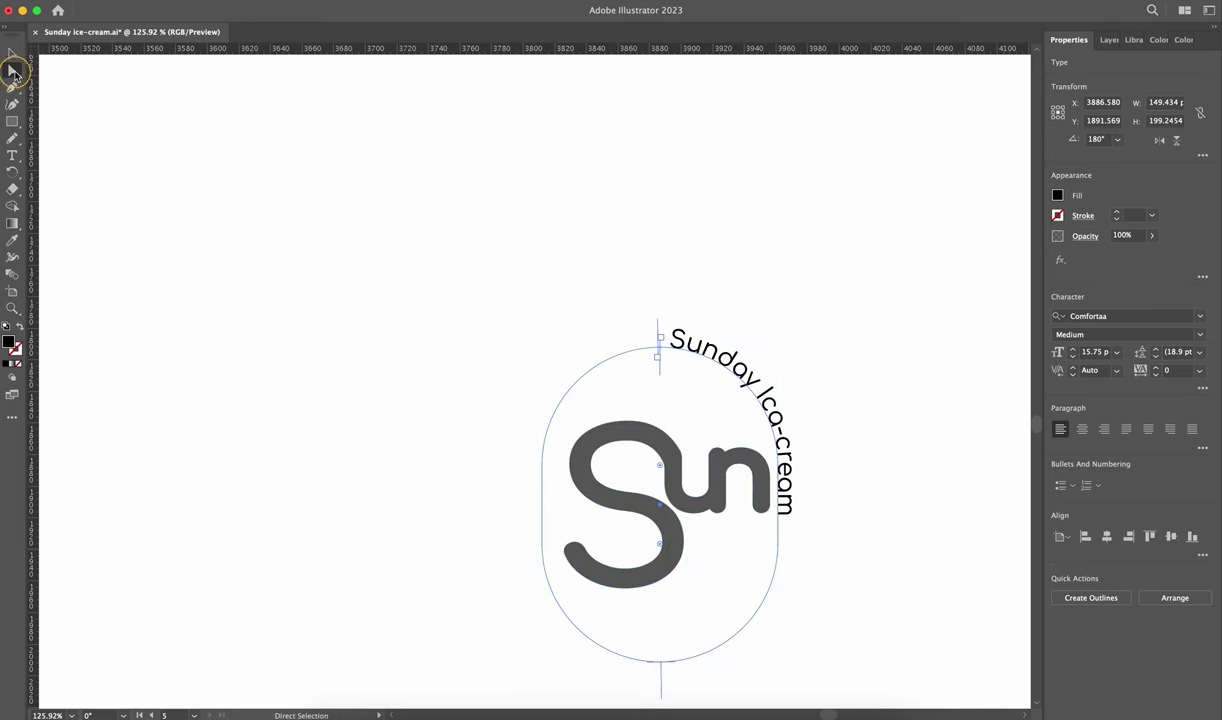
{"action": "left_click_drag", "start_coordinate": [623, 374], "coordinate": [673, 619]}
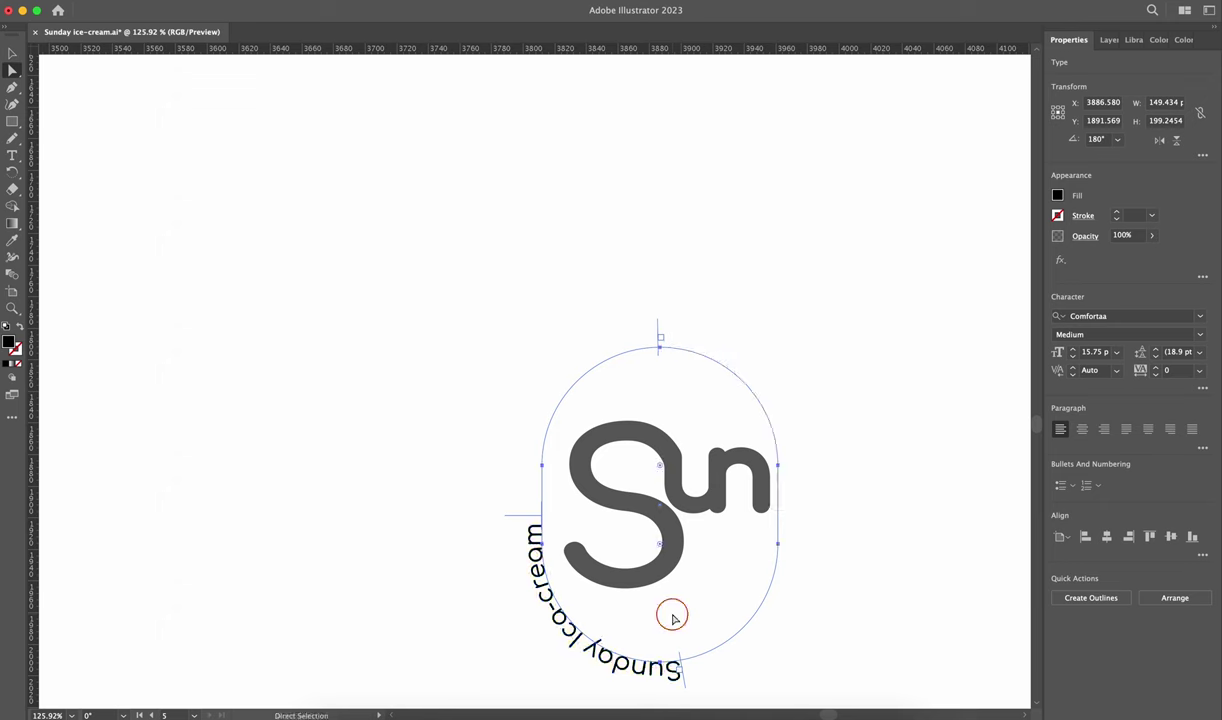
{"action": "triple_click", "coordinate": [638, 664]}
{"action": "left_click", "coordinate": [717, 361]}
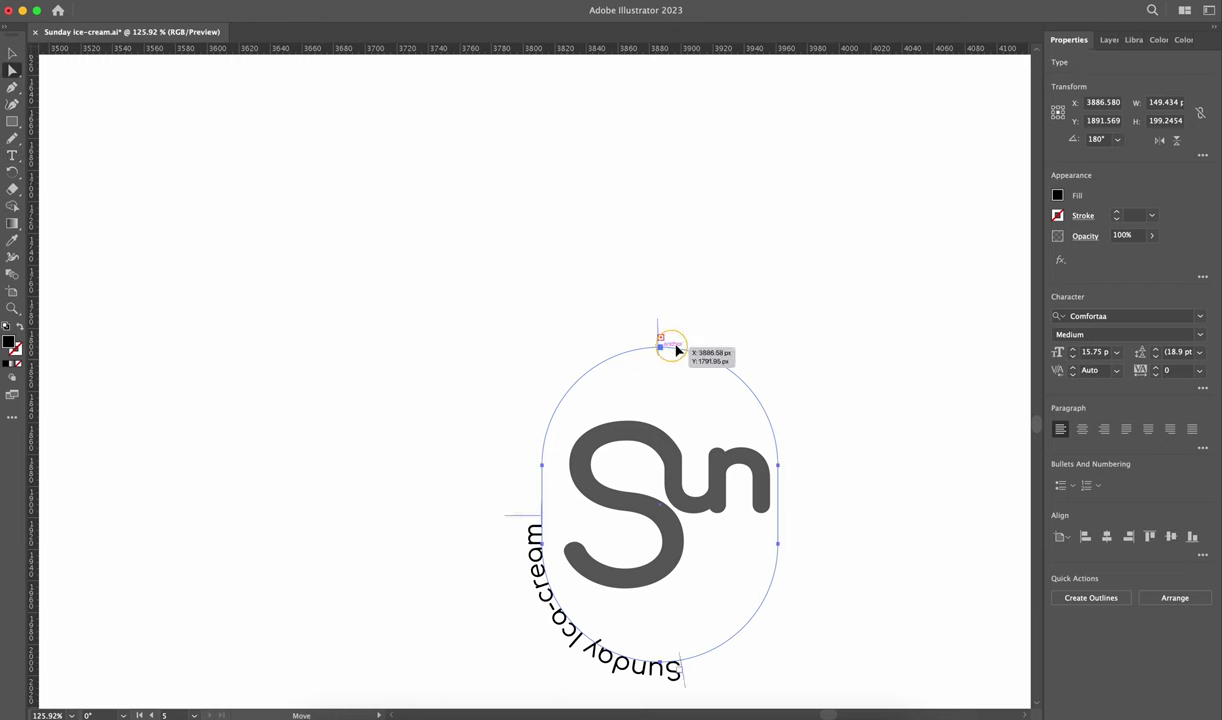
Step: Repeat the phrase along the capsule, with one copy over the top and another around the lower-right curve
{"action": "left_click_drag", "start_coordinate": [818, 591], "coordinate": [769, 604]}
{"action": "left_click_drag", "start_coordinate": [680, 670], "coordinate": [724, 413]}
{"action": "left_click", "coordinate": [460, 640]}
{"action": "scroll", "coordinate": [458, 639], "scroll_direction": "up", "scroll_amount": 2}
{"action": "left_click", "coordinate": [685, 663]}
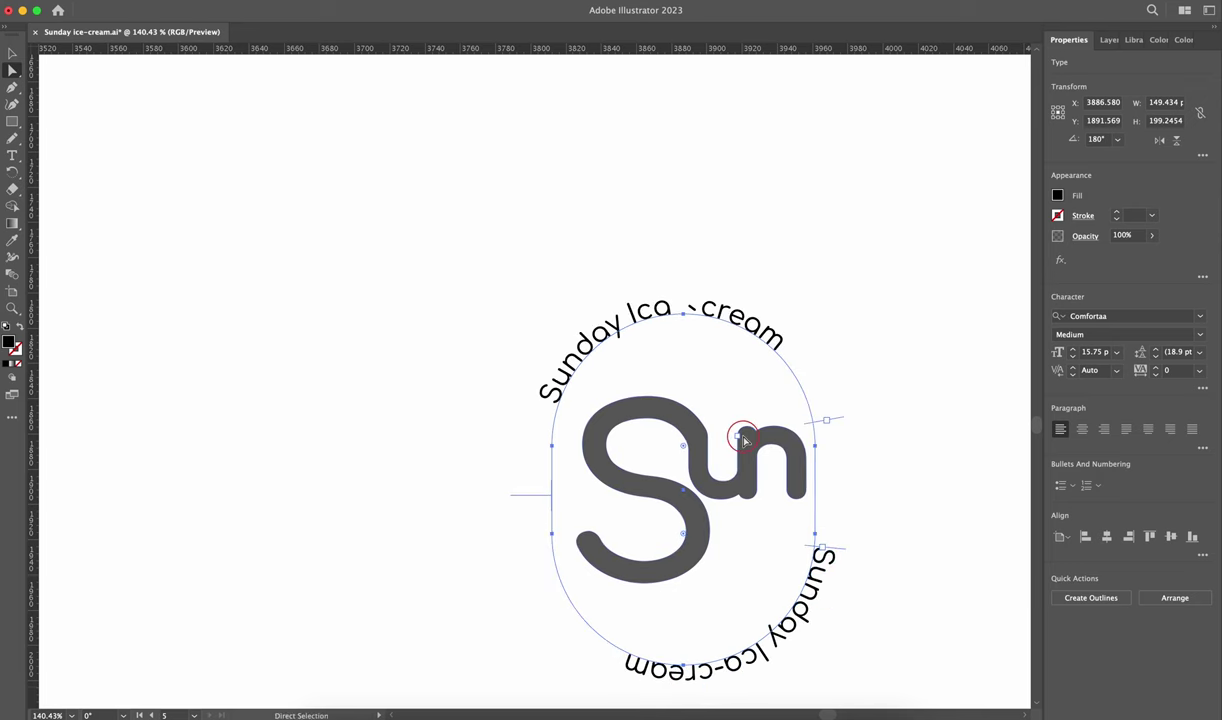
Step: Draw a small black star and add points until it becomes a starburst
{"action": "left_click_drag", "start_coordinate": [13, 125], "coordinate": [50, 150]}
{"action": "mouse_move", "coordinate": [191, 341]}
{"action": "left_mouse_down"}
{"action": "mouse_move", "coordinate": [222, 362]}
{"action": "mouse_move", "coordinate": [214, 351]}
{"action": "mouse_move", "coordinate": [556, 408]}
{"action": "mouse_move", "coordinate": [540, 386]}
{"action": "mouse_move", "coordinate": [553, 381]}
{"action": "left_mouse_up"}
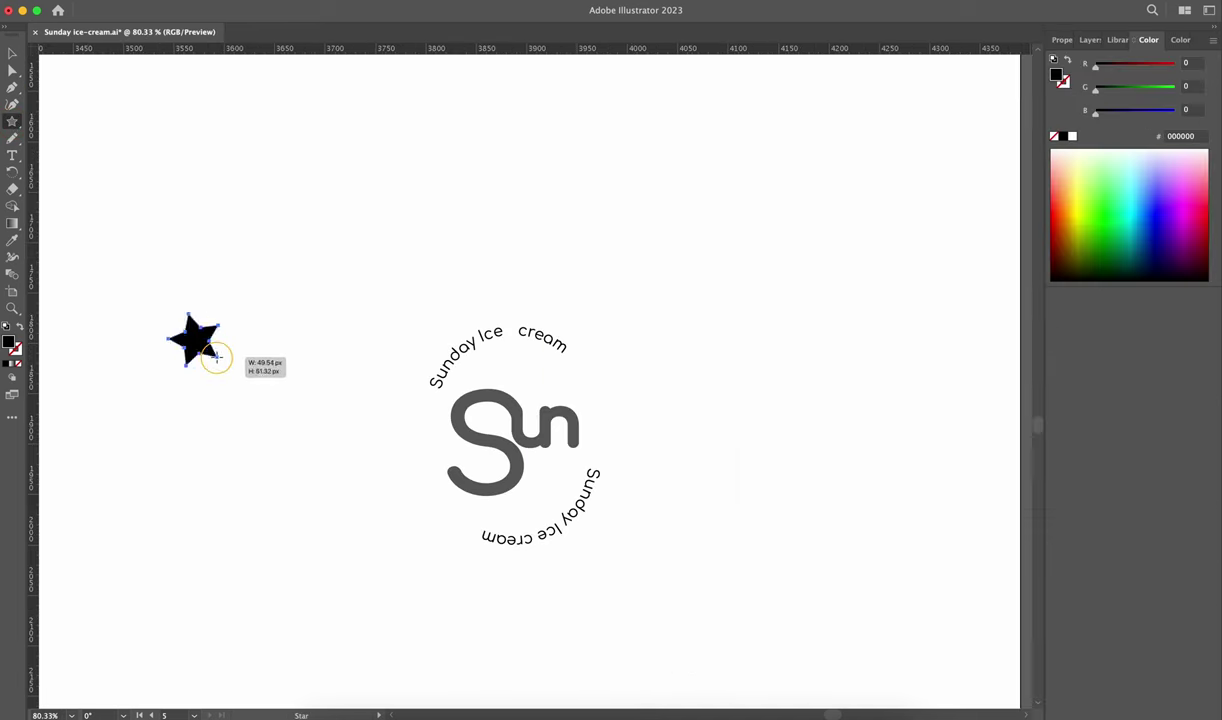
{"action": "key", "text": "Up"}
{"action": "key", "text": "Up"}
{"action": "key", "text": "Up"}
{"action": "key", "text": "Up"}
{"action": "key", "text": "Up"}
{"action": "key", "text": "Up"}
{"action": "key", "text": "Up"}
Step: Place starbursts at the upper right and lower left of "Sun" and add small black dots at the opposite corners
{"action": "left_click_drag", "start_coordinate": [533, 380], "coordinate": [469, 516]}
{"action": "left_click_drag", "start_coordinate": [445, 530], "coordinate": [452, 524]}
{"action": "left_click_drag", "start_coordinate": [13, 123], "coordinate": [50, 150]}
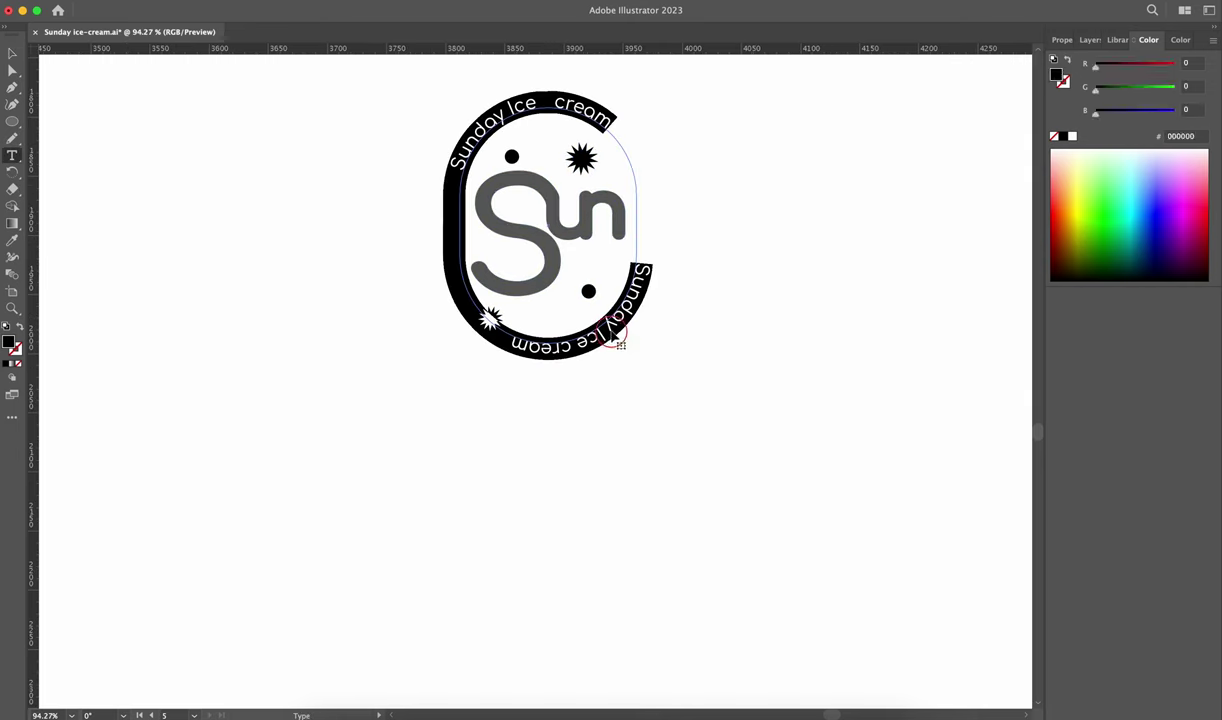
Step: Set the path text's weight to SemiBold and increase its font size by one step
{"action": "left_click", "coordinate": [1127, 334]}
{"action": "left_click", "coordinate": [1165, 395]}
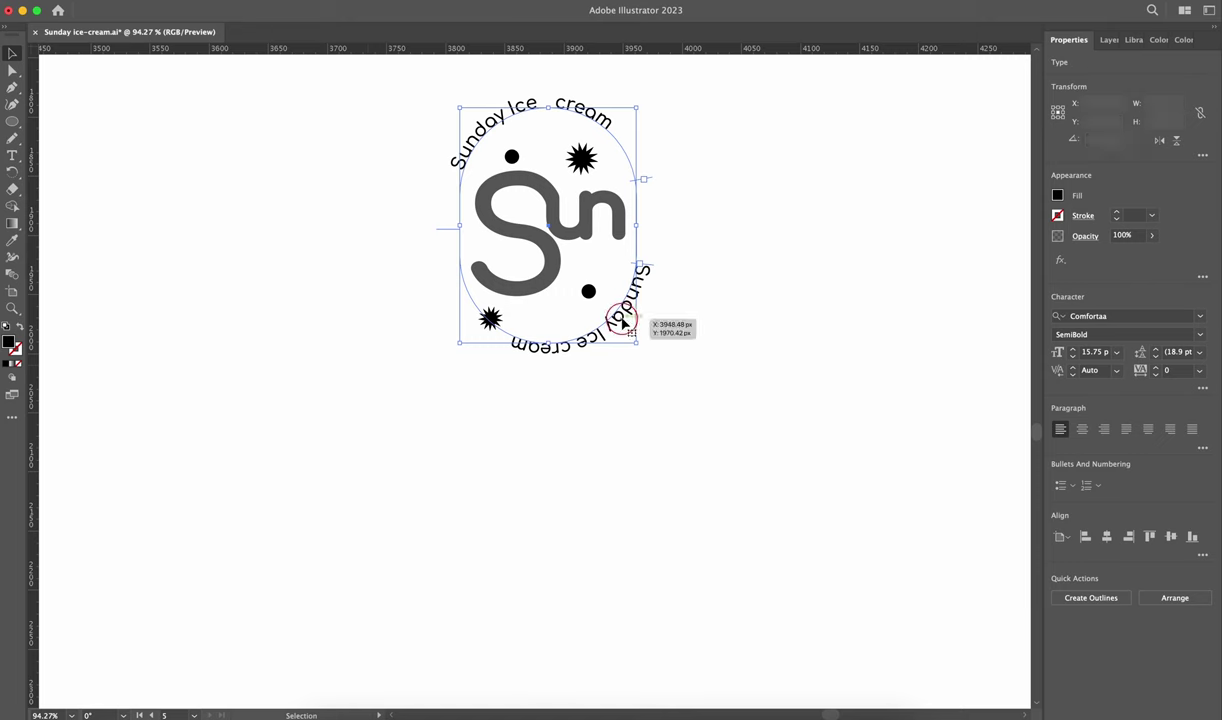
{"action": "left_click", "coordinate": [1073, 349]}
{"action": "left_click", "coordinate": [11, 57]}
{"action": "left_click", "coordinate": [404, 343]}
Step: Move the complete "Sun" badge to about the middle of its artboard
{"action": "scroll", "coordinate": [404, 343], "scroll_direction": "down", "scroll_amount": 5}
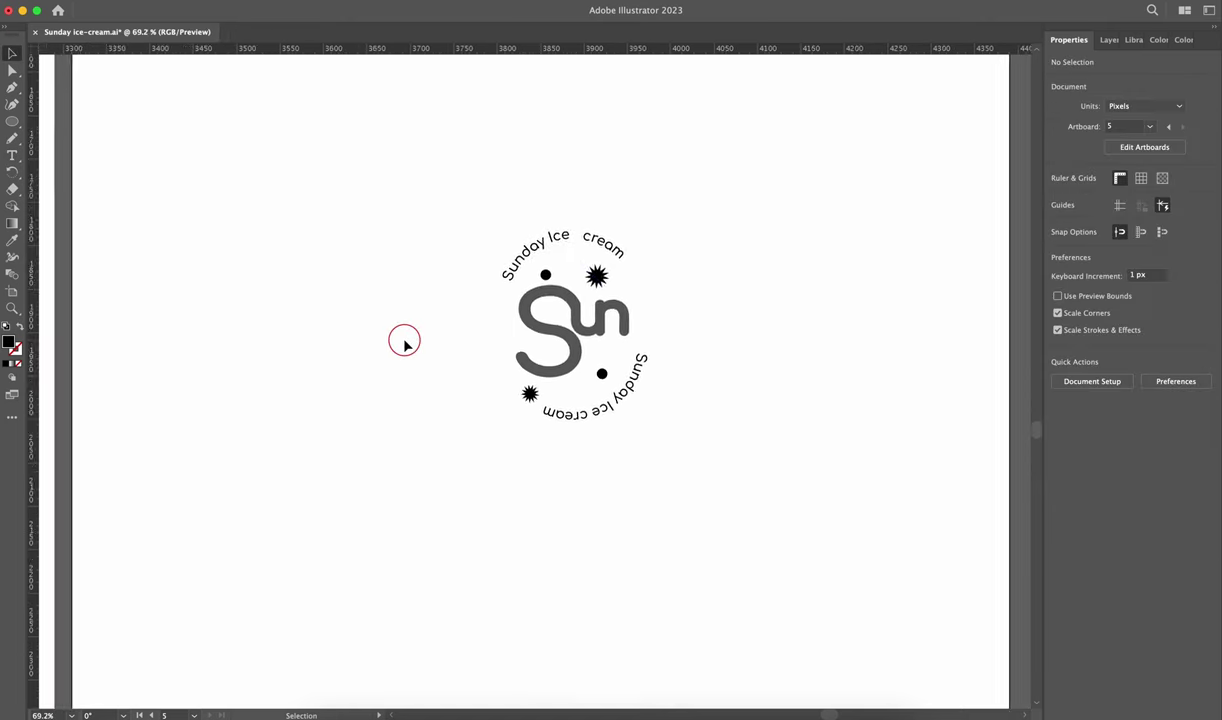
{"action": "left_click_drag", "start_coordinate": [246, 180], "coordinate": [642, 525]}
{"action": "left_click_drag", "start_coordinate": [587, 439], "coordinate": [557, 418]}
{"action": "left_click", "coordinate": [558, 420]}
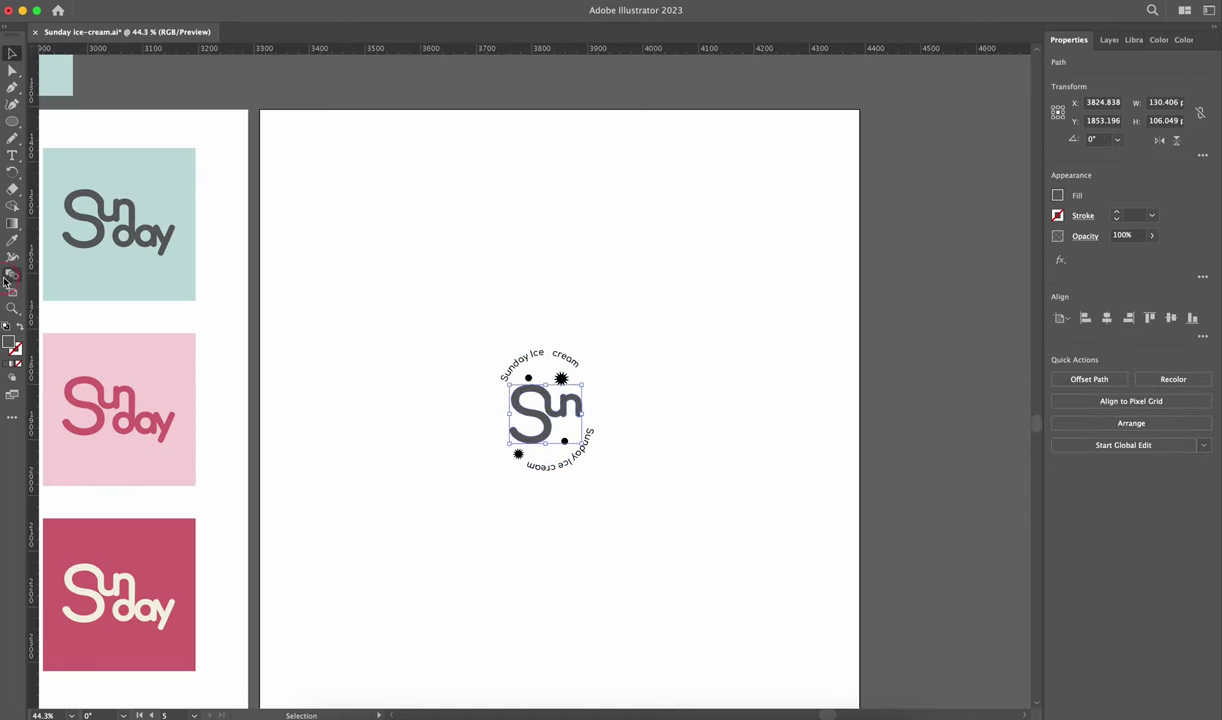
{"action": "left_click", "coordinate": [12, 54]}
Step: Select the badge artwork and add a new 1080 × 1080 px artboard beside the badge's artboard
{"action": "scroll", "coordinate": [308, 294], "scroll_direction": "down", "scroll_amount": 4}
{"action": "left_click_drag", "start_coordinate": [375, 285], "coordinate": [543, 505]}
{"action": "left_click", "coordinate": [12, 291]}
{"action": "left_click", "coordinate": [1194, 61]}
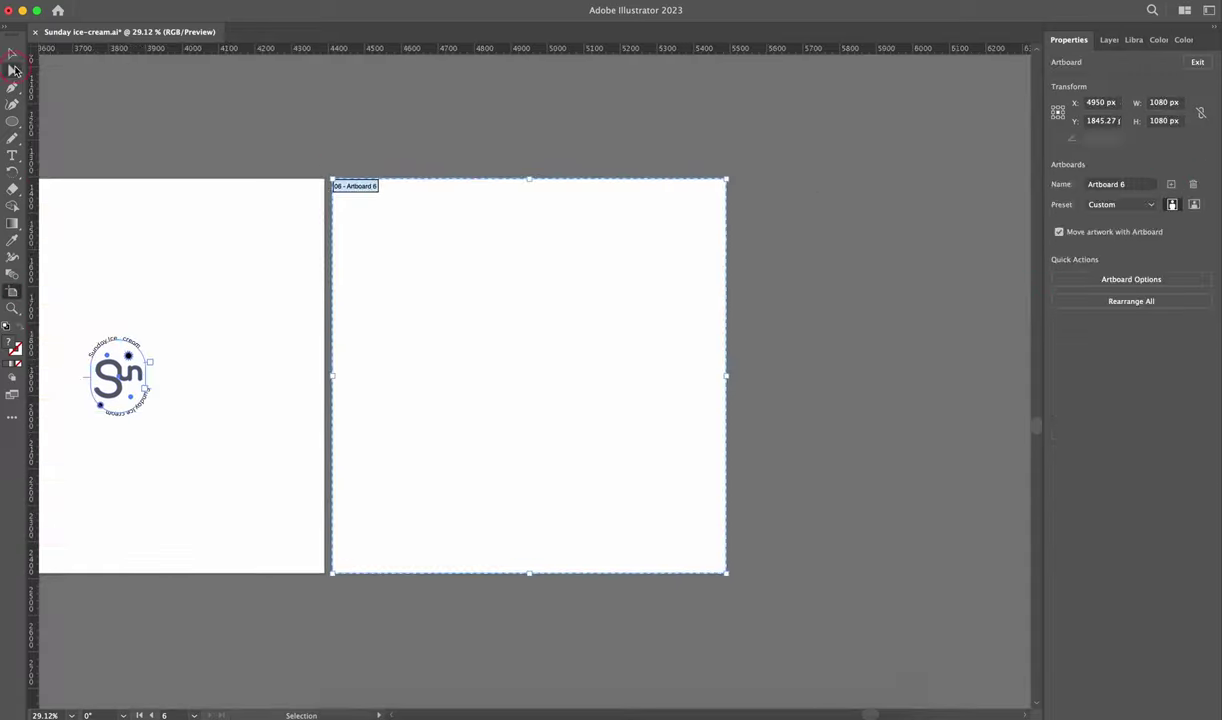
Step: Copy the nine-square colour-variation grid and paste it in front on the new artboard
{"action": "left_click", "coordinate": [12, 54]}
{"action": "scroll", "coordinate": [148, 333], "scroll_direction": "down", "scroll_amount": 5}
{"action": "left_click_drag", "start_coordinate": [102, 299], "coordinate": [339, 549]}
{"action": "key", "text": "super+c"}
{"action": "scroll", "coordinate": [380, 538], "scroll_direction": "right", "scroll_amount": 5}
{"action": "left_click", "coordinate": [412, 530]}
{"action": "key", "text": "super+f"}
{"action": "scroll", "coordinate": [414, 505], "scroll_direction": "up", "scroll_amount": 3}
{"action": "scroll", "coordinate": [435, 465], "scroll_direction": "left", "scroll_amount": 2}
{"action": "key", "text": "super+z"}
{"action": "key", "text": "super+f"}
Step: Delete the logos from the three squares in the middle row of the pasted grid
{"action": "left_click", "coordinate": [446, 431]}
{"action": "key", "text": "Delete"}
{"action": "left_click", "coordinate": [538, 428]}
{"action": "key", "text": "Delete"}
{"action": "left_click", "coordinate": [632, 431]}
{"action": "key", "text": "Delete"}
Step: Fill the emptied outer squares with "Sunday" wordmarks and copy the "Sun" badge onto the centre yellow square
{"action": "left_click", "coordinate": [453, 535]}
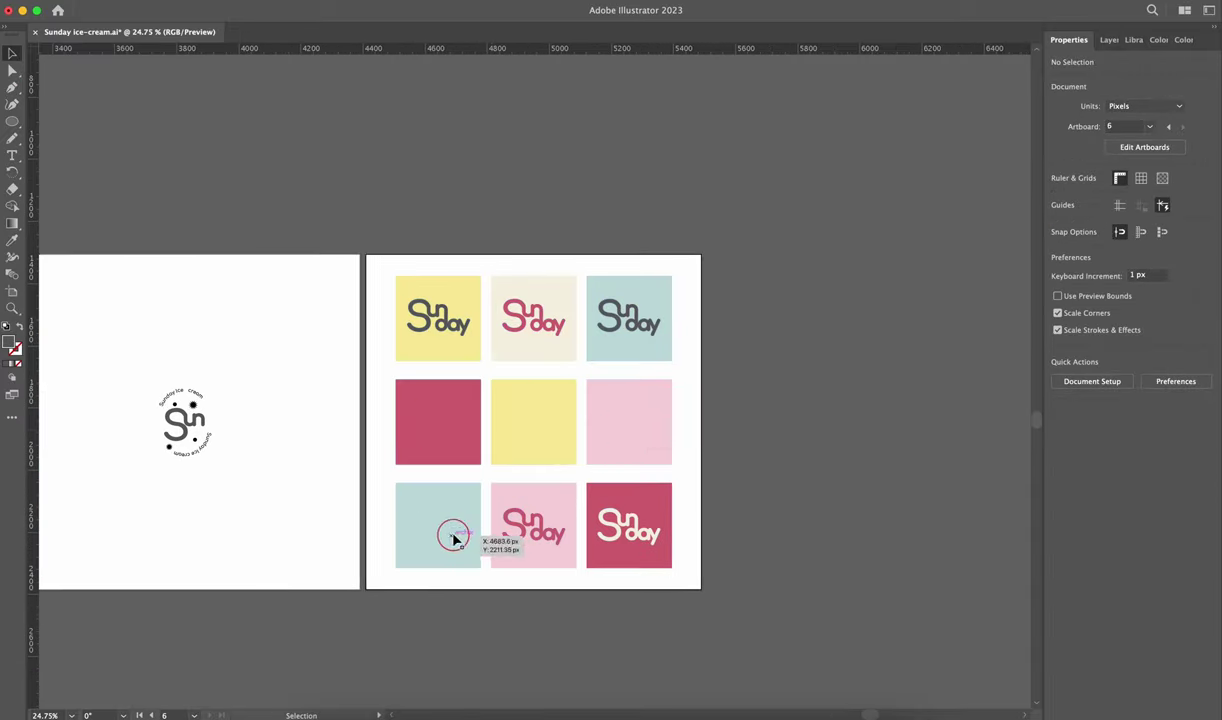
{"action": "left_click_drag", "start_coordinate": [519, 540], "coordinate": [519, 540]}
{"action": "left_click_drag", "start_coordinate": [193, 427], "coordinate": [510, 444]}
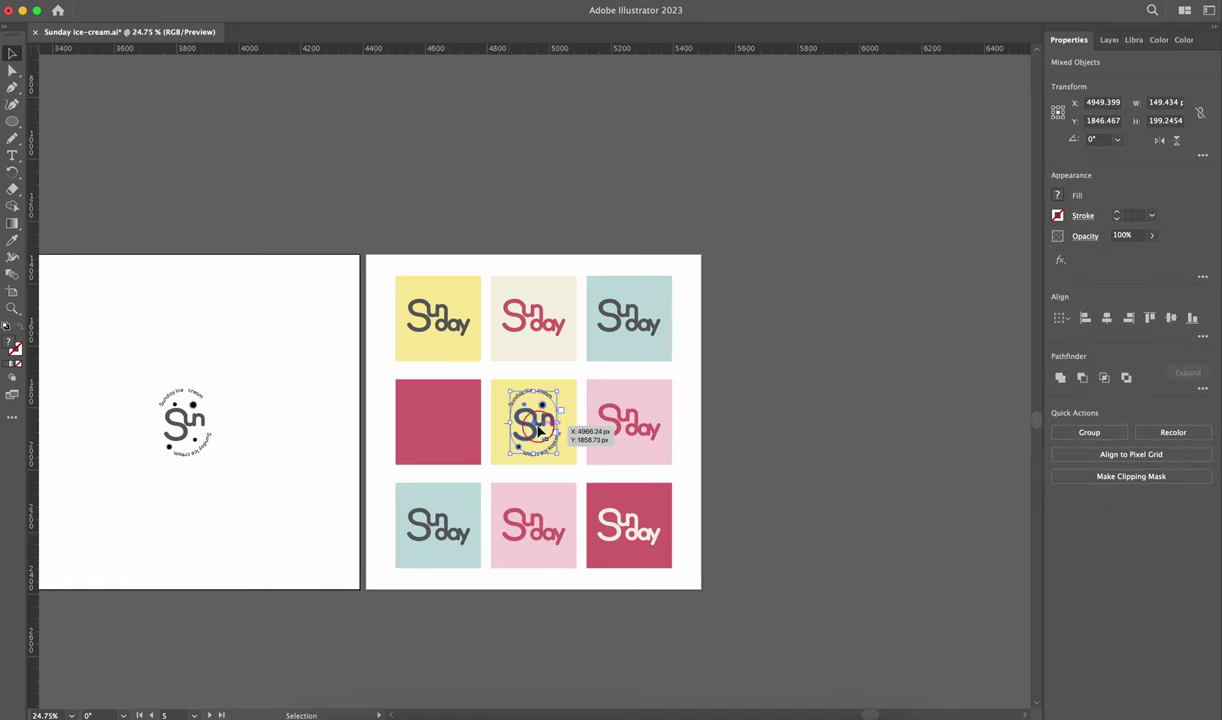
{"action": "scroll", "coordinate": [538, 430], "scroll_direction": "up", "scroll_amount": 3}
{"action": "left_click_drag", "start_coordinate": [683, 603], "coordinate": [410, 460]}
Step: Delete the wordmark from the upper-right blue square and lock the yellow square behind the centre badge
{"action": "left_click", "coordinate": [695, 292]}
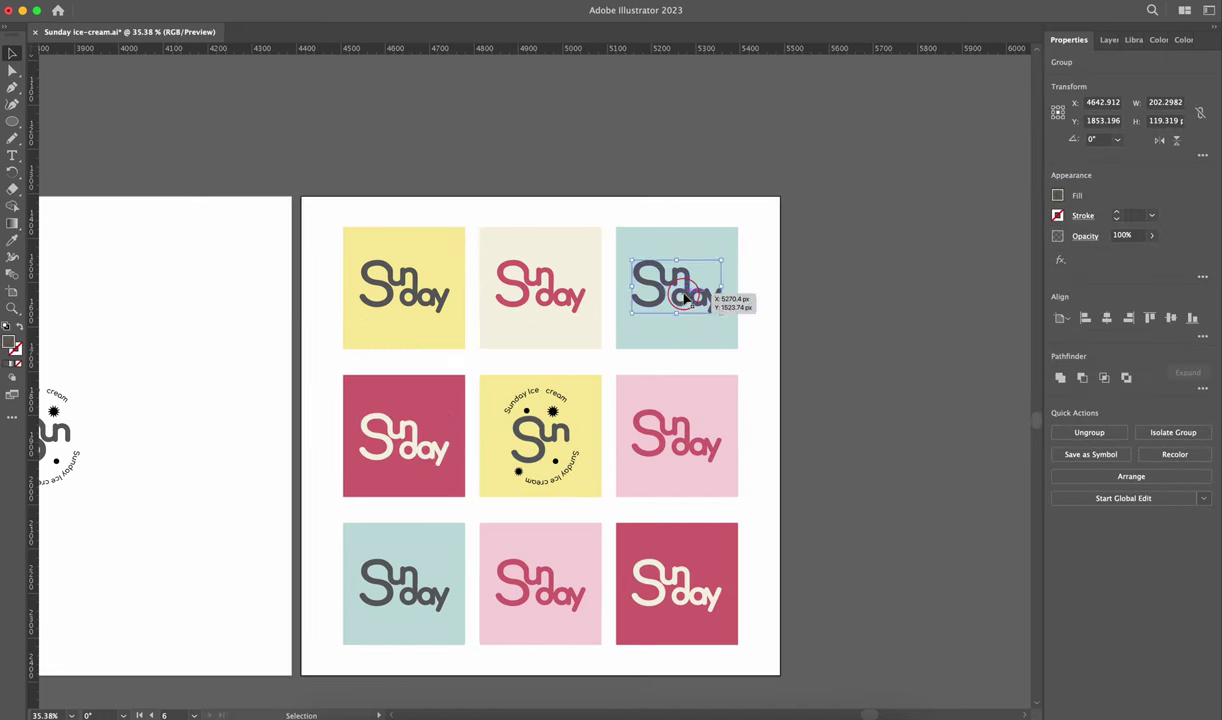
{"action": "key", "text": "Delete"}
{"action": "key", "text": "a"}
{"action": "left_click", "coordinate": [484, 433]}
{"action": "key", "text": "super+2"}
Step: Group the centre "Sun" badge and place a copy of it on the upper-right blue square
{"action": "left_click_drag", "start_coordinate": [490, 384], "coordinate": [581, 495]}
{"action": "key", "text": "super+g"}
{"action": "left_click_drag", "start_coordinate": [524, 437], "coordinate": [668, 293]}
Step: Replace the wordmarks on the upper-left yellow and lower-left blue squares with copies of the "Sun" badge
{"action": "left_click_drag", "start_coordinate": [679, 291], "coordinate": [404, 315]}
{"action": "left_click", "coordinate": [432, 302]}
{"action": "key", "text": "Delete"}
{"action": "left_click", "coordinate": [425, 602]}
{"action": "key", "text": "Delete"}
{"action": "left_click_drag", "start_coordinate": [690, 286], "coordinate": [415, 584]}
Step: Recolour the upper-right badge's starbursts crimson and its small dots yellow
{"action": "left_click", "coordinate": [693, 265]}
{"action": "double_click", "coordinate": [692, 263]}
{"action": "scroll", "coordinate": [691, 263], "scroll_direction": "up", "scroll_amount": 3}
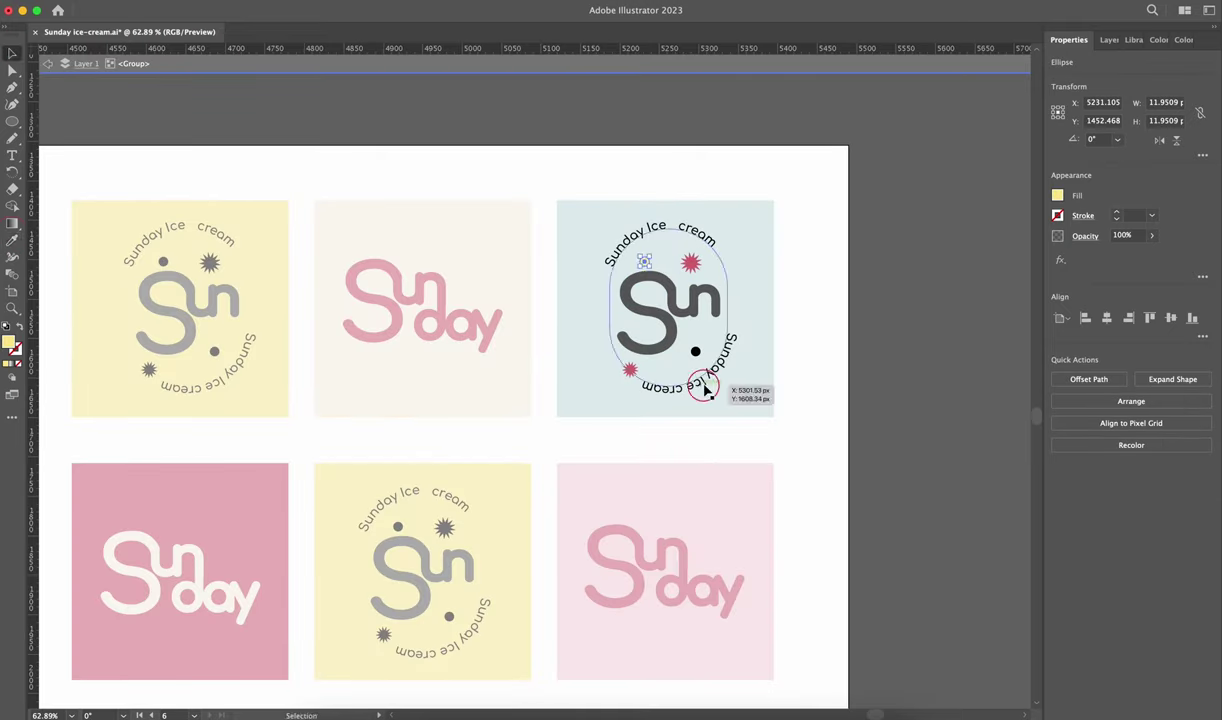
Step: Recolour the upper-right badge's circular text dark grey and its "Sun" lettering crimson
{"action": "triple_click", "coordinate": [636, 236]}
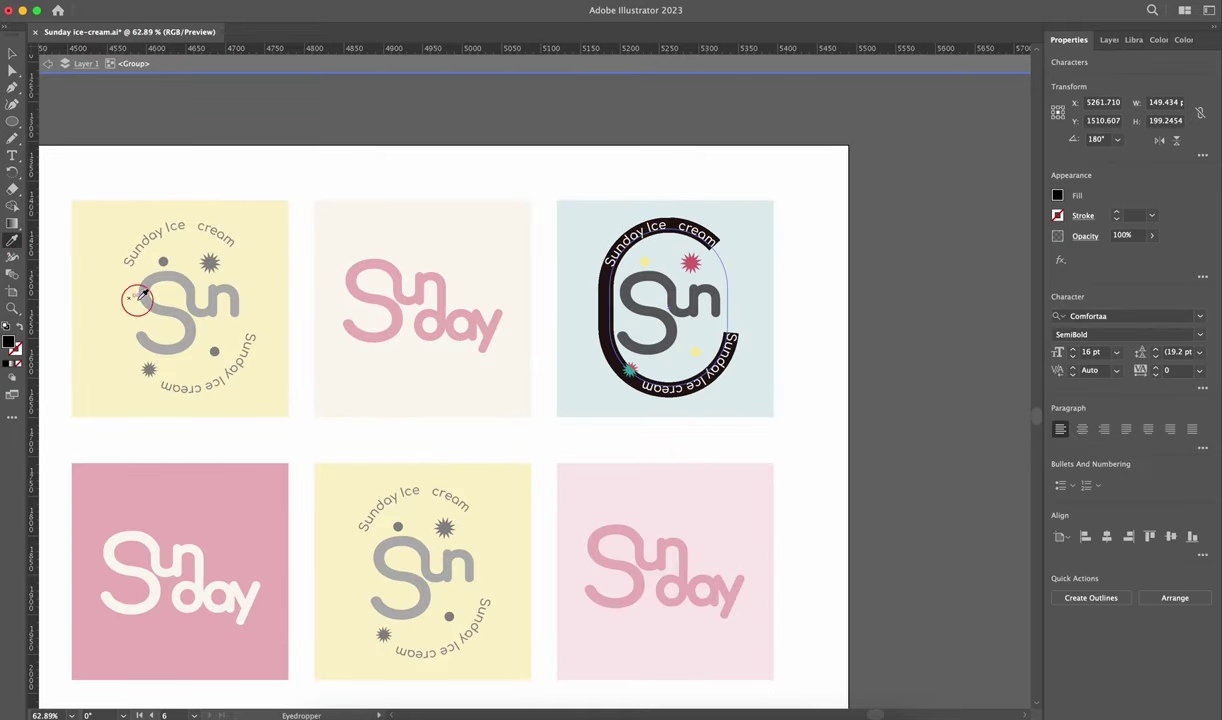
{"action": "key", "text": "Escape"}
{"action": "left_click", "coordinate": [697, 310]}
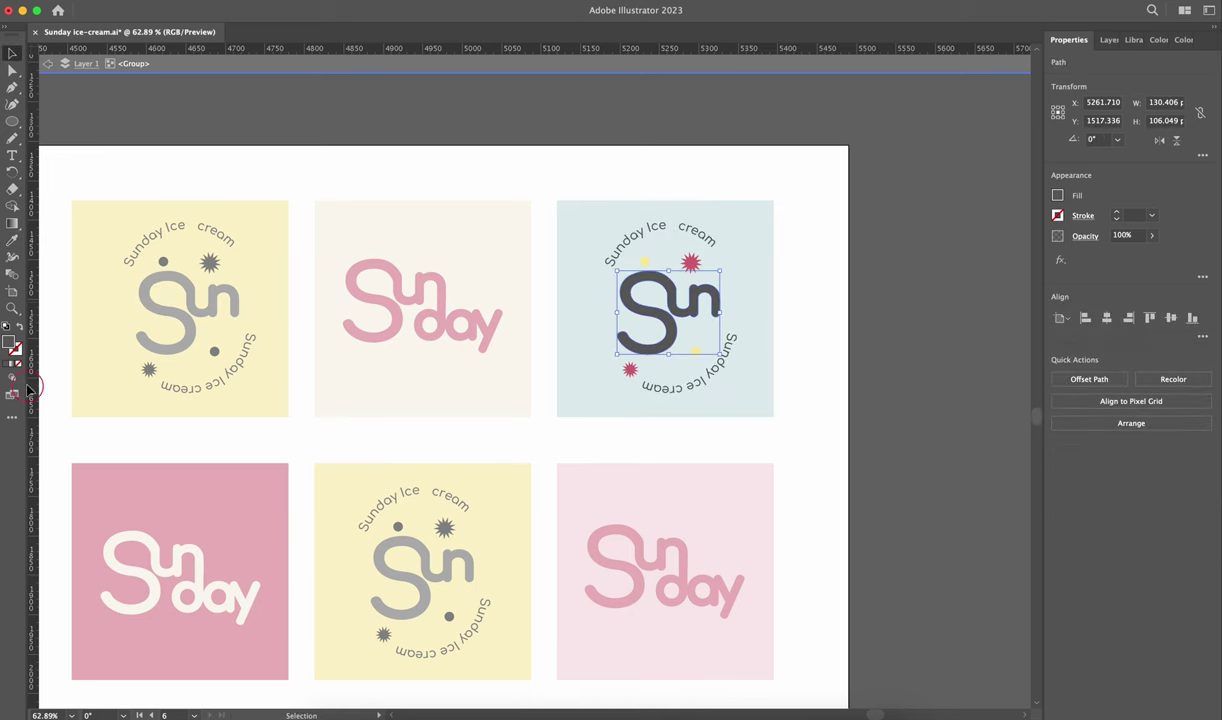
{"action": "double_click", "coordinate": [829, 384]}
Step: Try recolouring the circular text of the centre yellow square's badge crimson
{"action": "scroll", "coordinate": [821, 378], "scroll_direction": "down", "scroll_amount": 3}
{"action": "scroll", "coordinate": [821, 378], "scroll_direction": "down", "scroll_amount": 2}
{"action": "scroll", "coordinate": [821, 378], "scroll_direction": "right", "scroll_amount": 2}
{"action": "scroll", "coordinate": [821, 378], "scroll_direction": "up", "scroll_amount": 2}
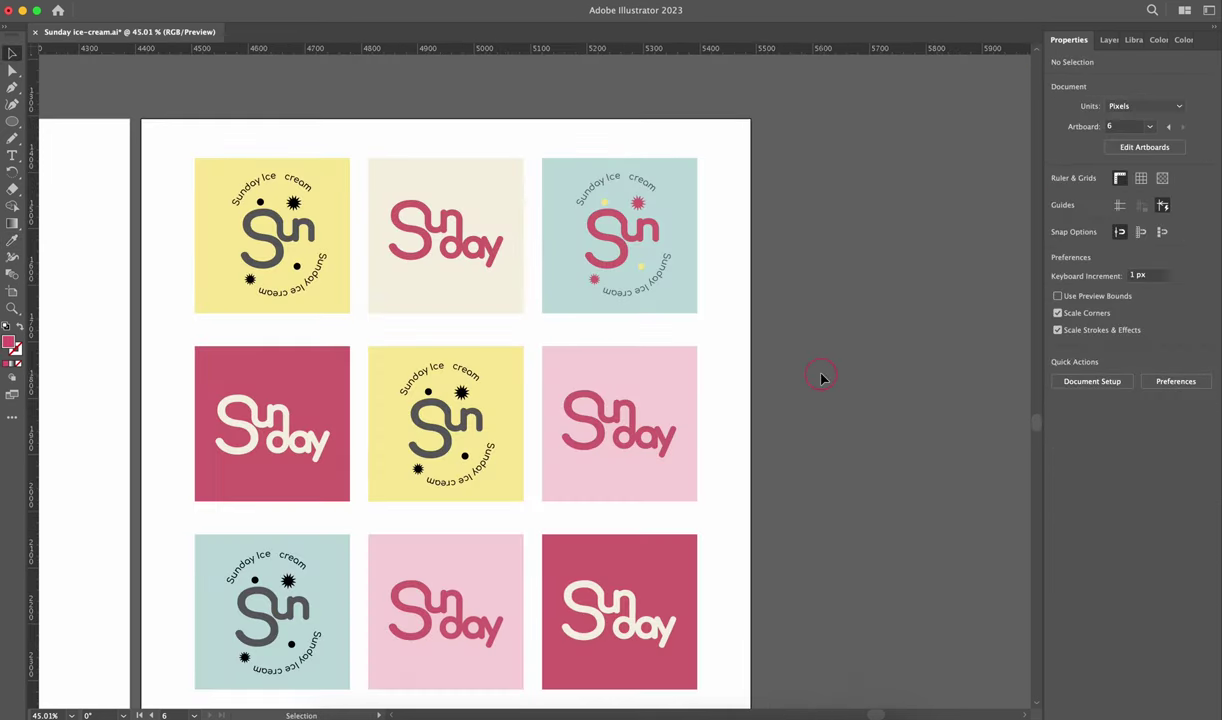
{"action": "scroll", "coordinate": [821, 378], "scroll_direction": "down", "scroll_amount": 1}
{"action": "left_click", "coordinate": [465, 438]}
{"action": "double_click", "coordinate": [465, 438]}
{"action": "left_click", "coordinate": [14, 240]}
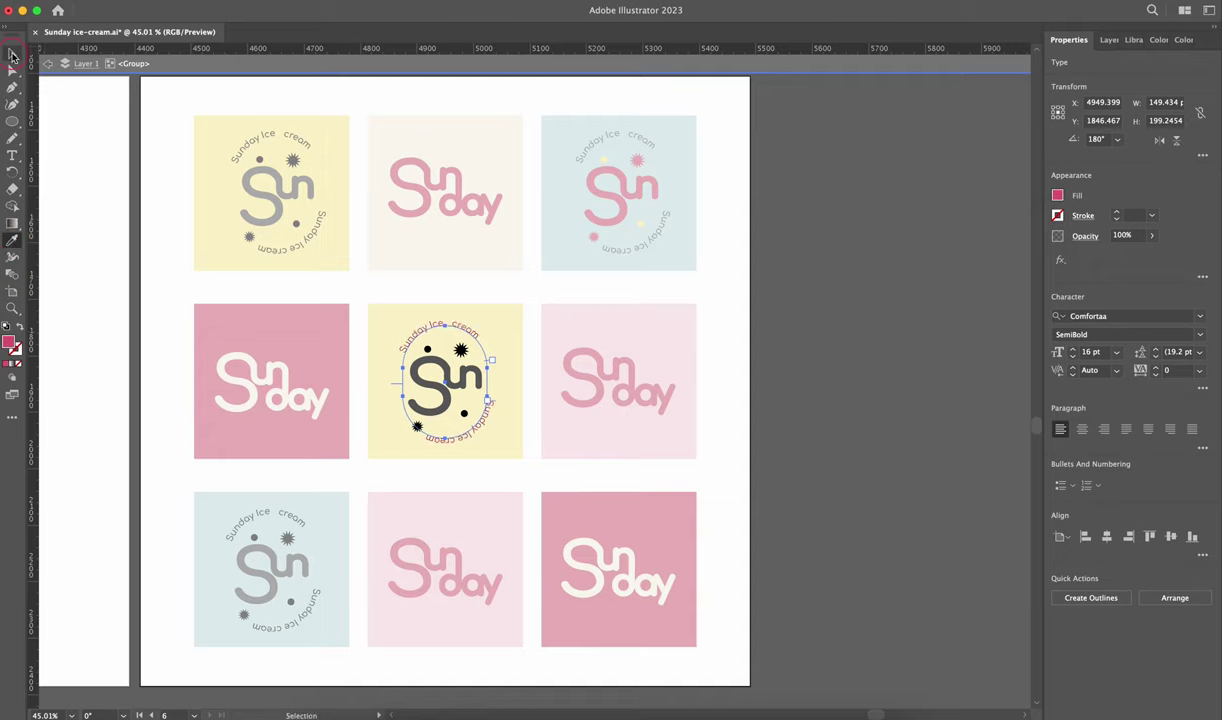
{"action": "double_click", "coordinate": [848, 430]}
Step: Replace the wordmark on the lower-right crimson square with a copy of the "Sun" badge coloured cream
{"action": "scroll", "coordinate": [848, 430], "scroll_direction": "down", "scroll_amount": 2}
{"action": "left_click", "coordinate": [648, 547]}
{"action": "left_click", "coordinate": [661, 558]}
{"action": "key", "text": "Delete"}
{"action": "left_click_drag", "start_coordinate": [372, 228], "coordinate": [664, 555], "text": "alt"}
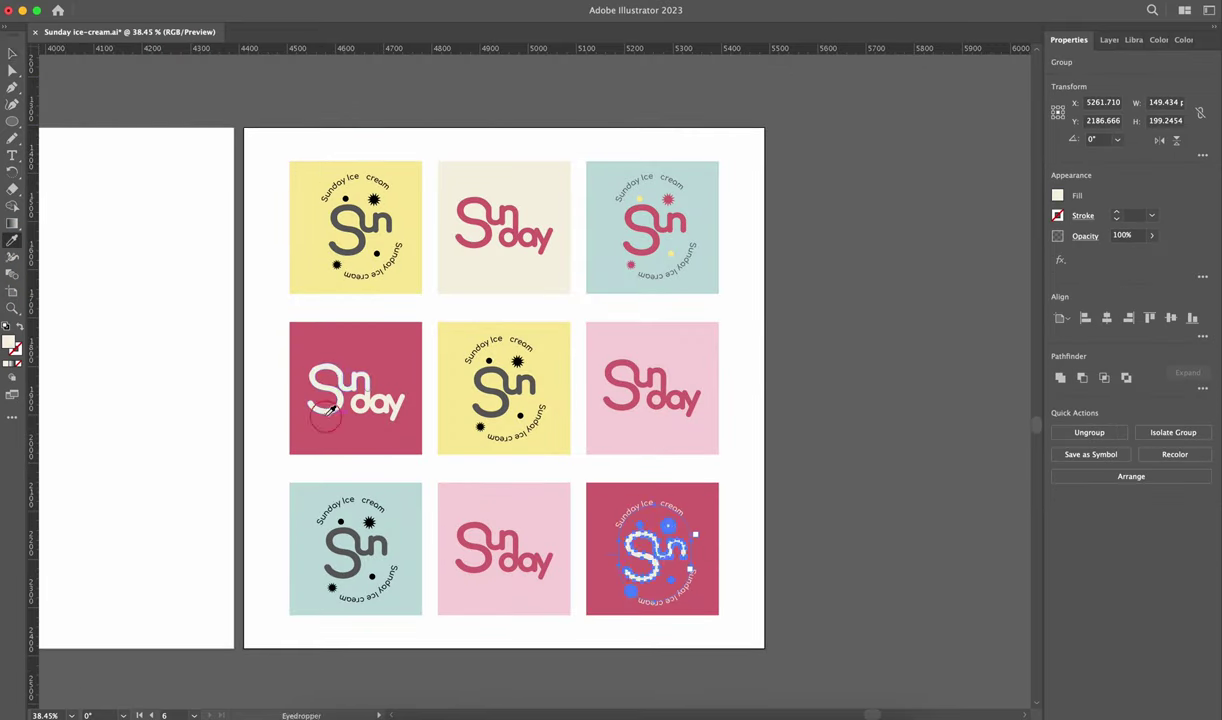
{"action": "left_click", "coordinate": [835, 450]}
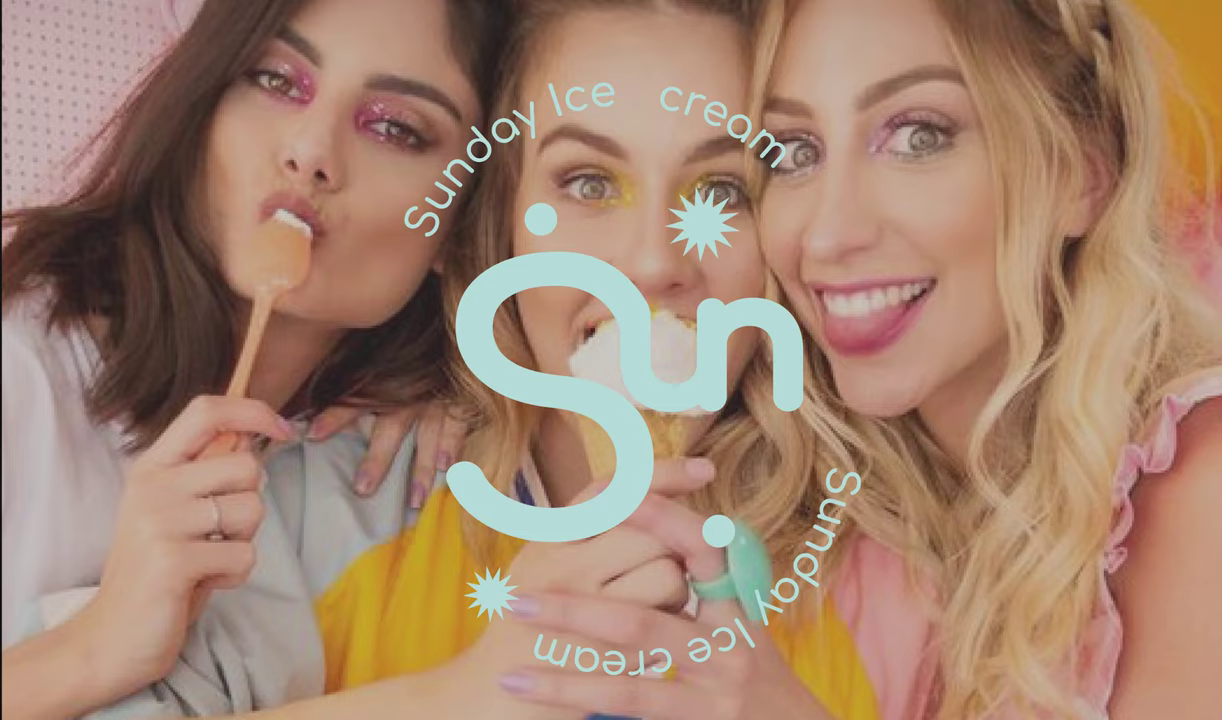